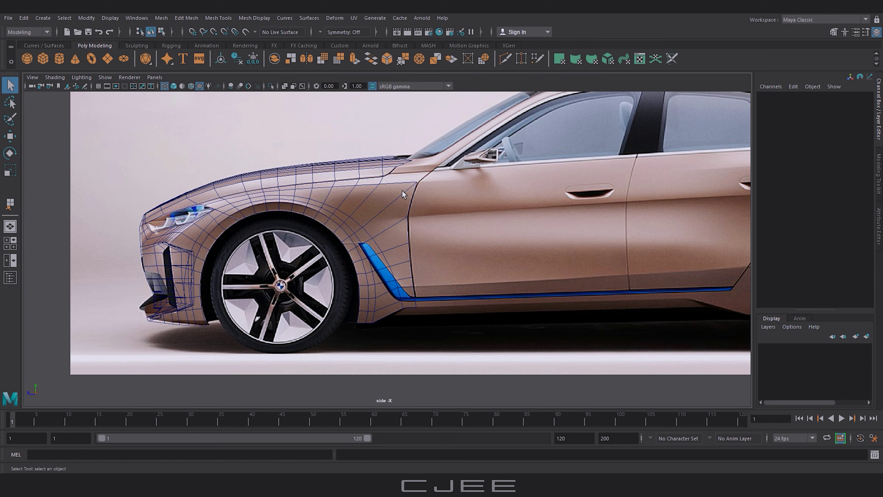
Step: Switch the fender mesh to face mode and delete its bottom face
click(409, 186)
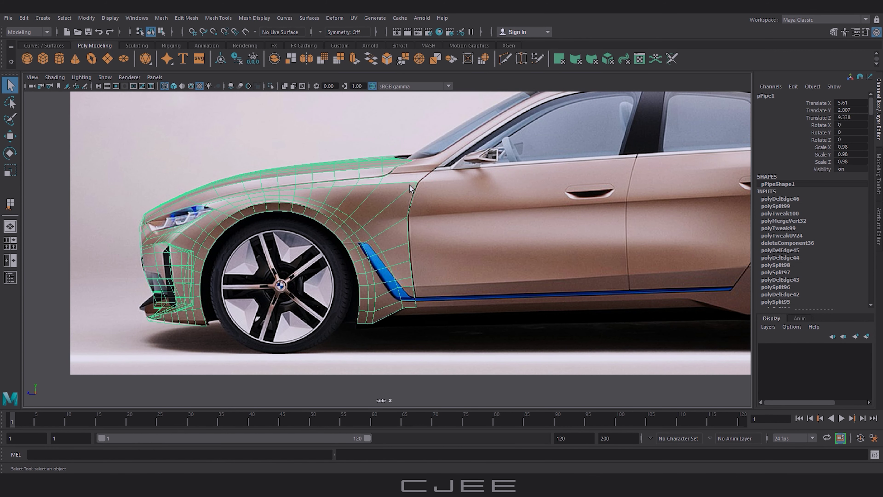
right_drag(409, 186, 410, 211)
drag(482, 170, 408, 319)
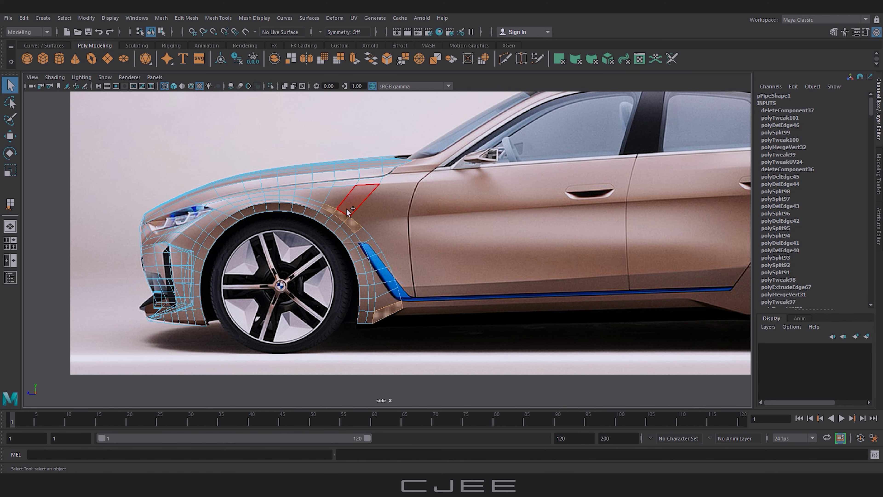
key(Delete)
Step: Delete the three fender faces covering the blue trim strip
click(363, 235)
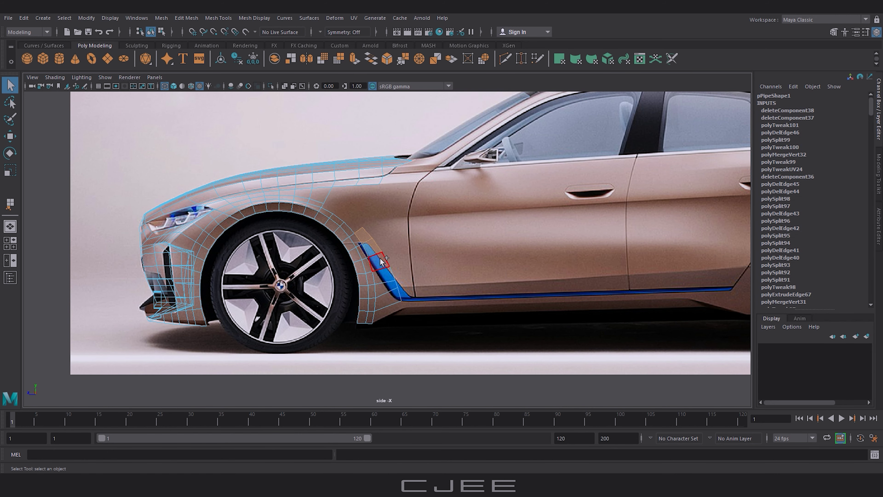
shift+click(380, 261)
shift+click(386, 279)
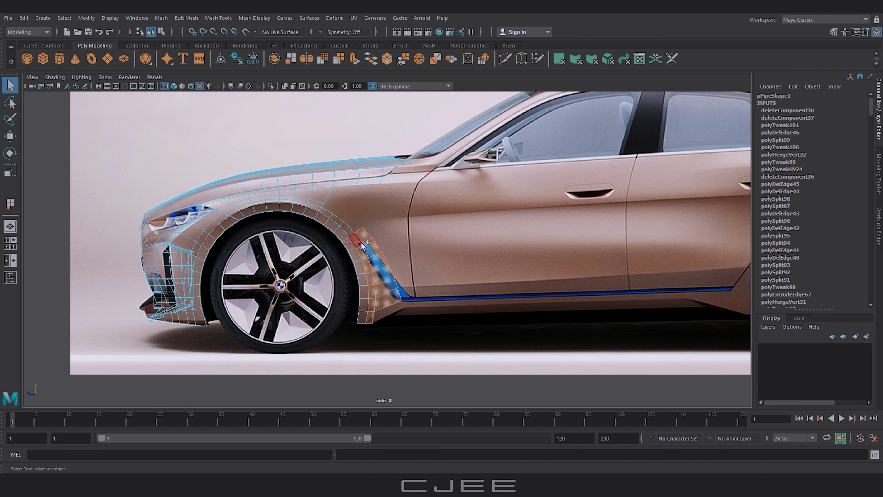
key(Delete)
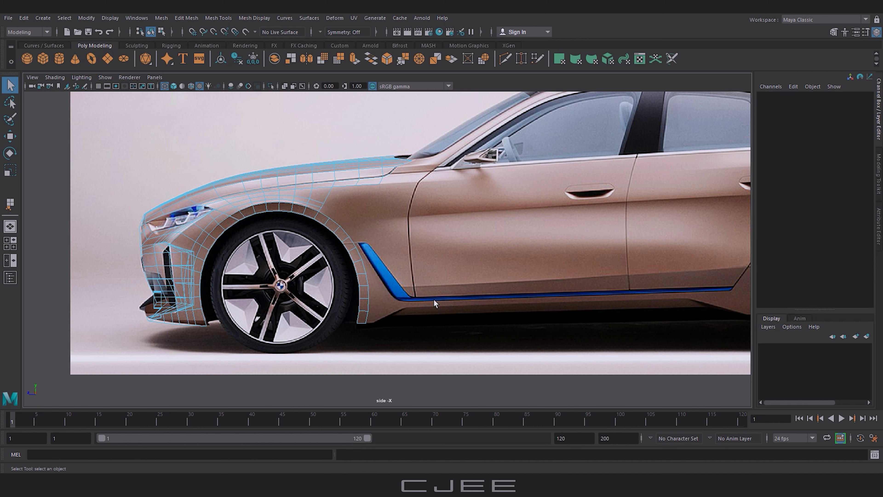
Step: Lower the thin curve's end control points further below the fender
right_click(367, 271)
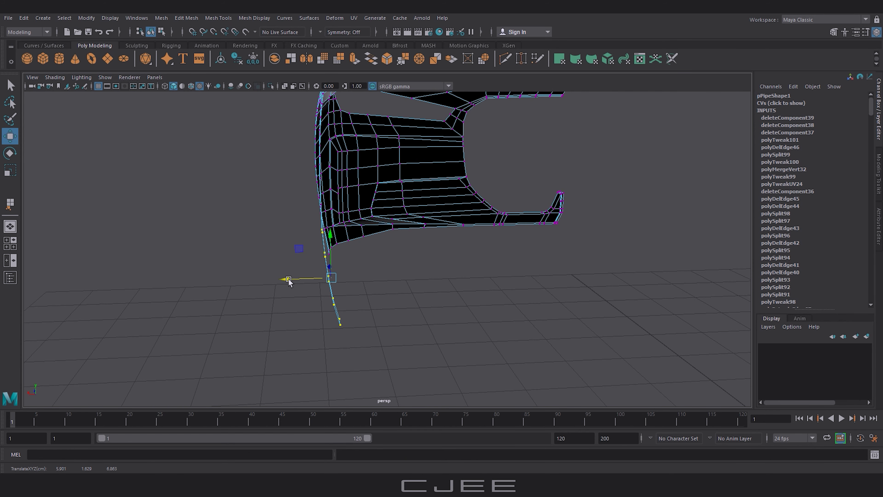
drag(289, 278, 298, 292)
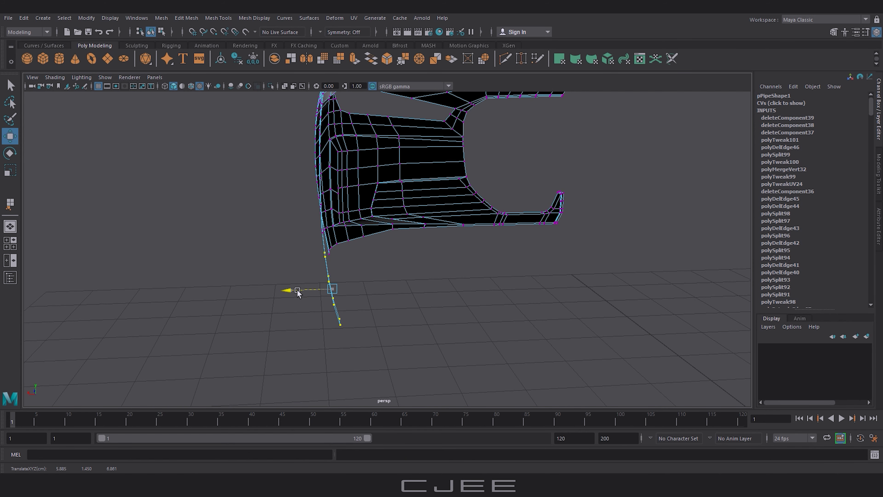
drag(340, 247, 341, 258)
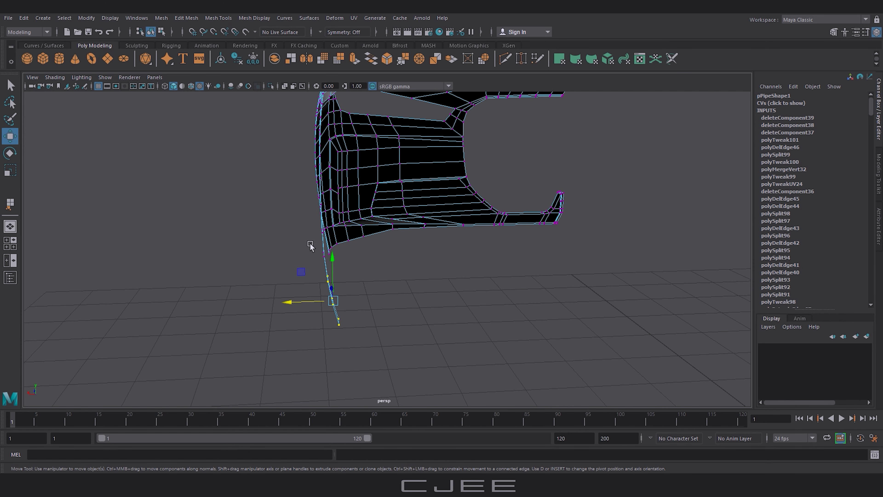
click(298, 307)
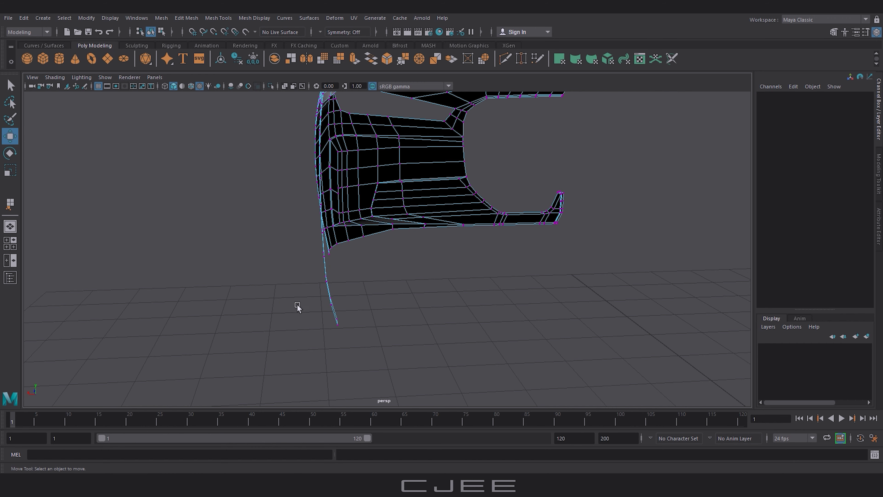
drag(353, 294, 312, 331)
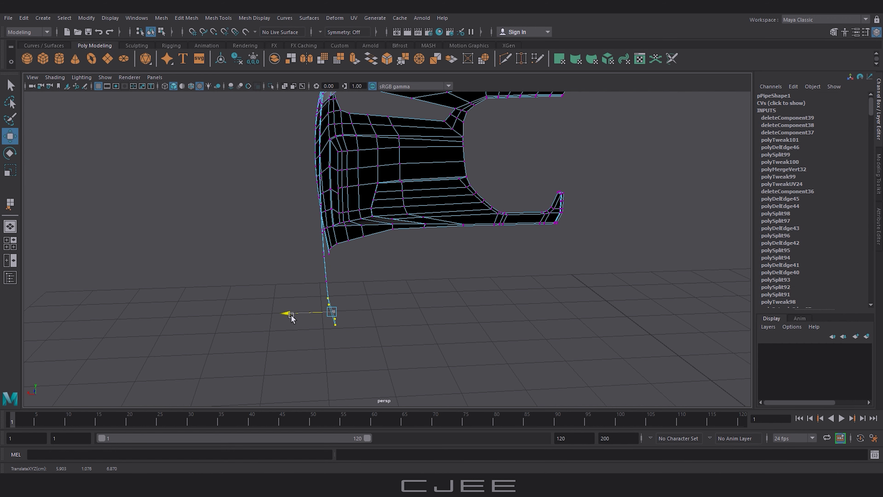
click(386, 316)
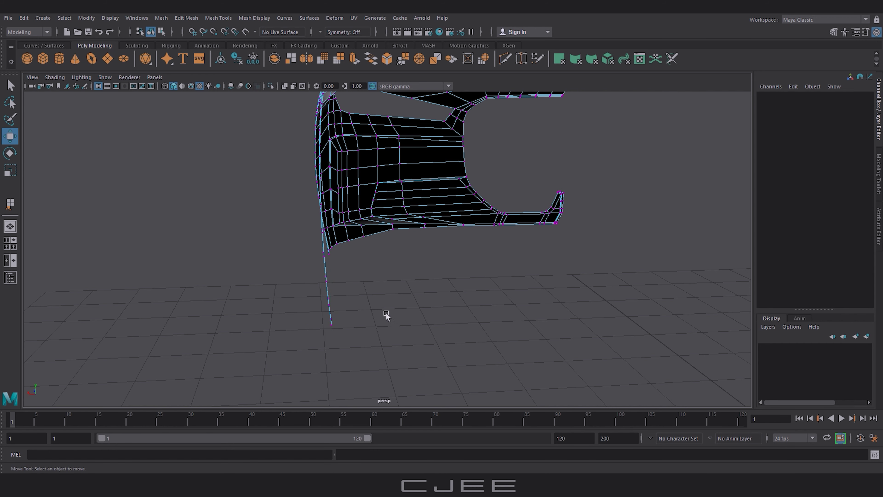
Step: Switch the mesh to edge mode and select the fender's rear edge
right_click(344, 230)
click(342, 203)
click(364, 264)
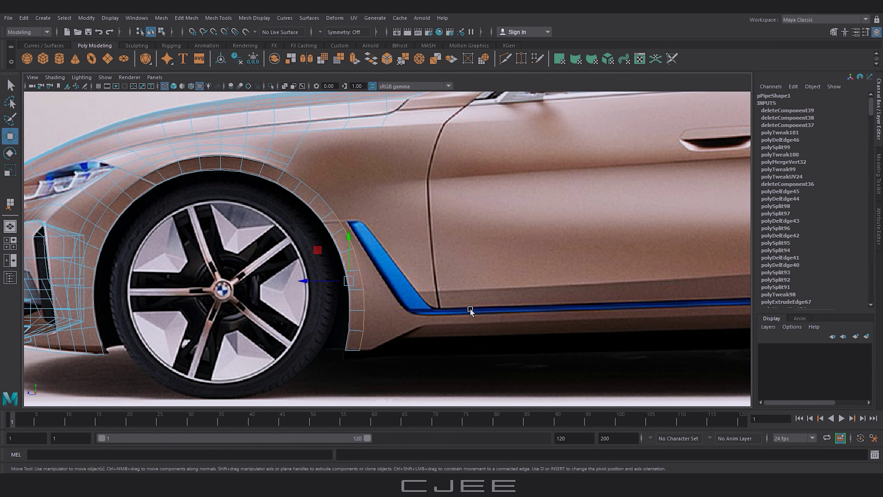
Step: Extrude the rear fender edge back over the blue trim and trace the trim's edge with Quad Draw
key(ctrl+e)
drag(348, 281, 405, 282)
scroll(384, 199, up, 3)
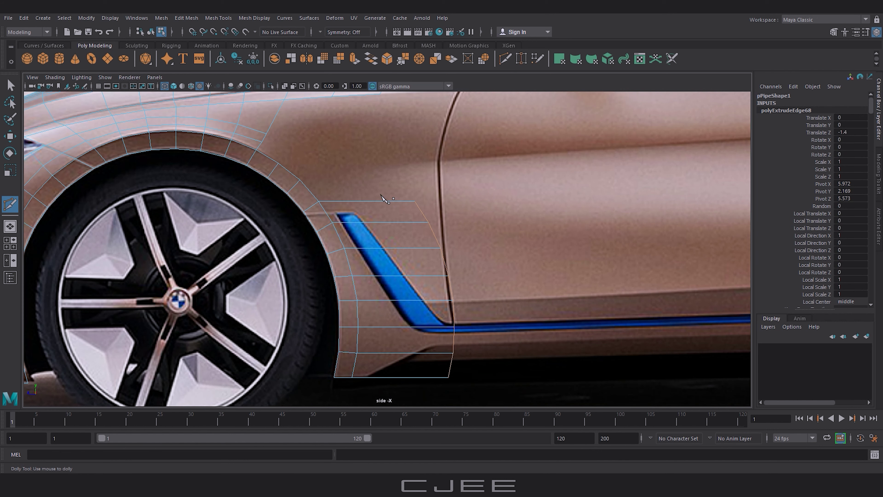
drag(332, 223, 334, 213)
drag(414, 329, 336, 215)
click(646, 217)
Step: Add a point at the trim's lower corner and select the faces running down the trim
drag(418, 332, 422, 335)
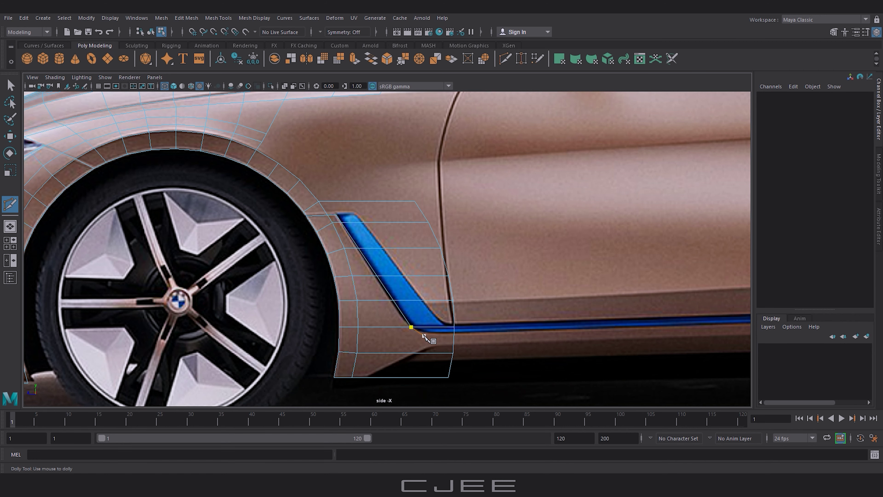
scroll(427, 334, up, 2)
scroll(414, 300, up, 3)
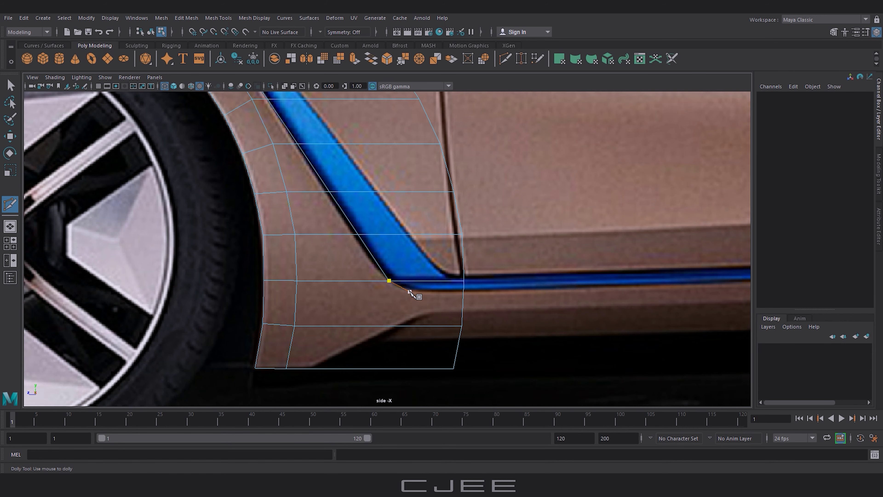
scroll(388, 233, down, 3)
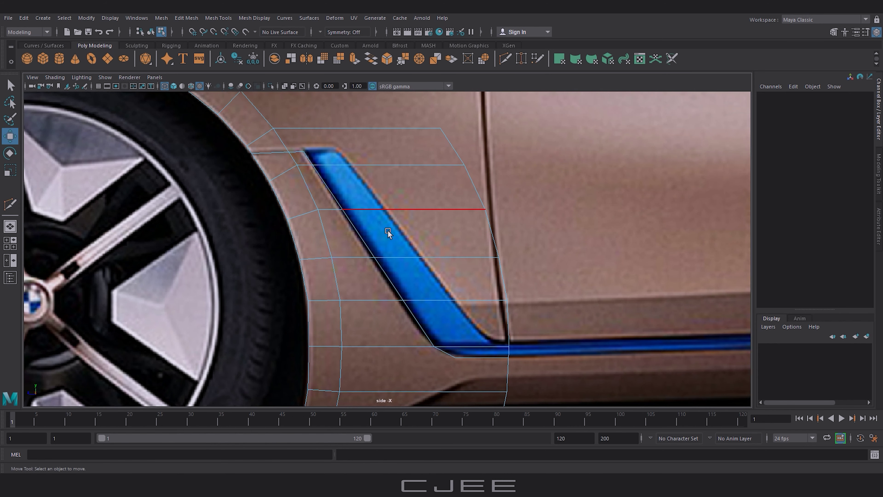
right_drag(388, 223, 400, 209)
key(w)
drag(389, 149, 464, 304)
click(493, 357)
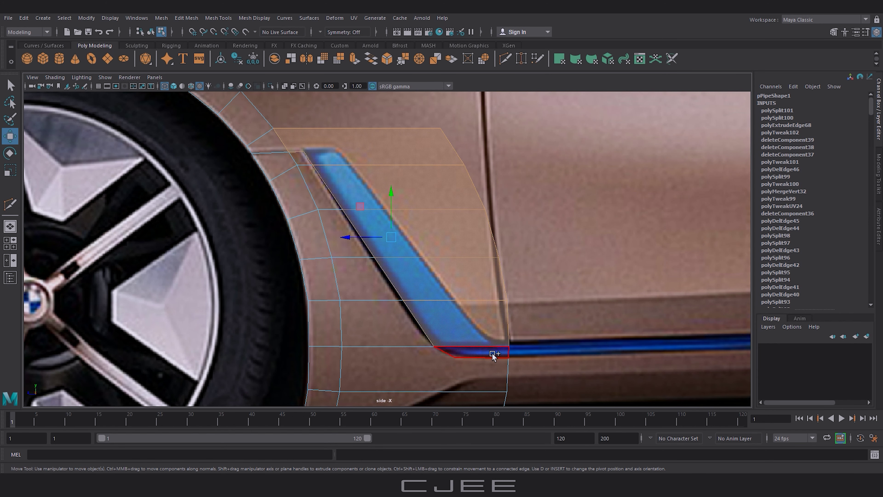
Step: Fill a new quad where the trim meets the sill and select its corner vertex
key(y)
scroll(313, 299, down, 3)
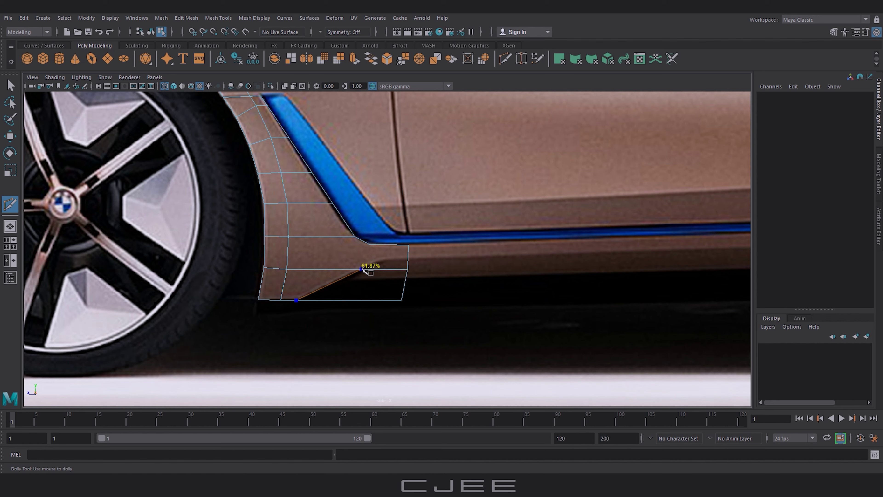
click(359, 269)
shift+click(389, 292)
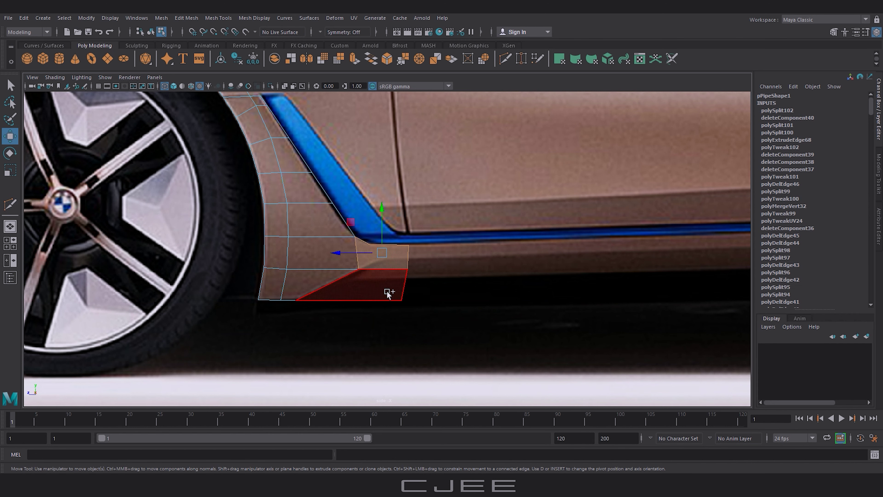
key(w)
right_drag(353, 234, 313, 235)
click(355, 270)
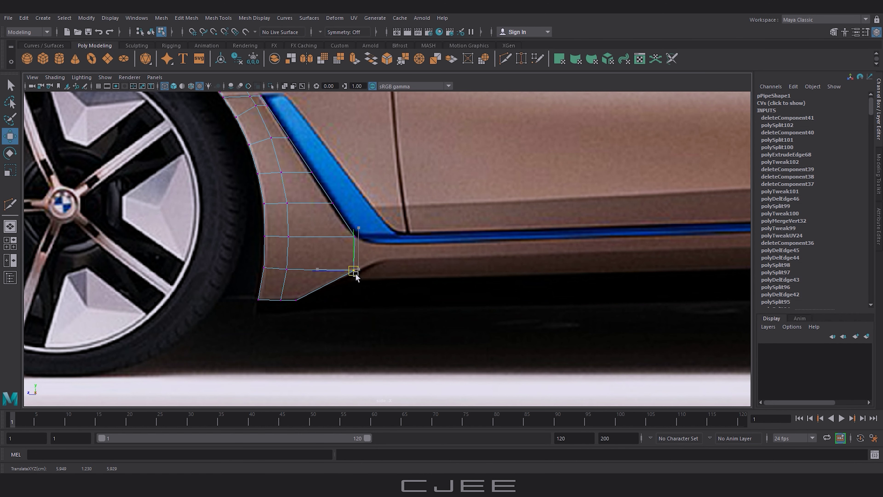
Step: Extrude the edge at the trim's base rearward and flatten it vertically
shift+right_drag(370, 266, 445, 270)
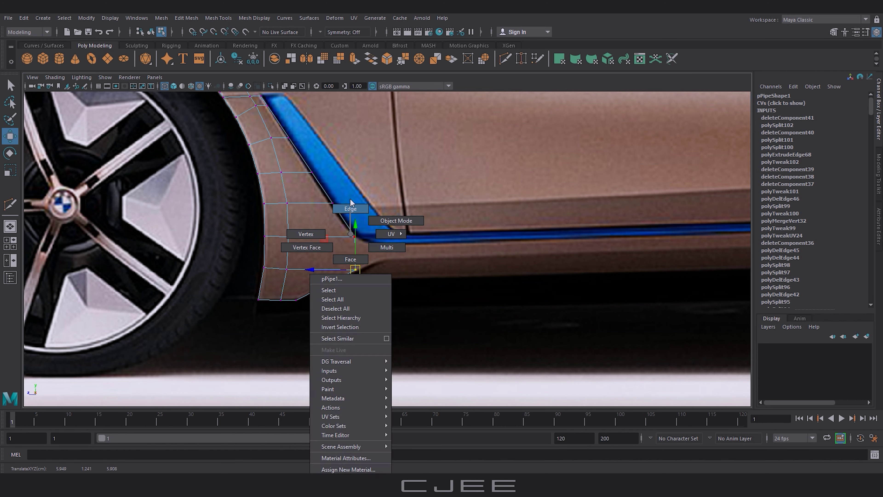
drag(321, 256, 343, 255)
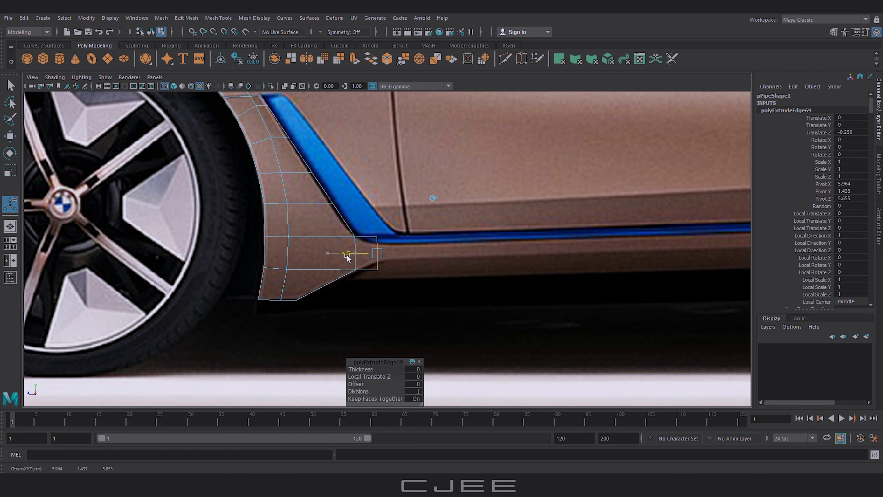
drag(377, 212, 378, 230)
Step: Extrude the sill's end edge again and stretch the strip back along the rocker
shift+right_drag(378, 232, 457, 276)
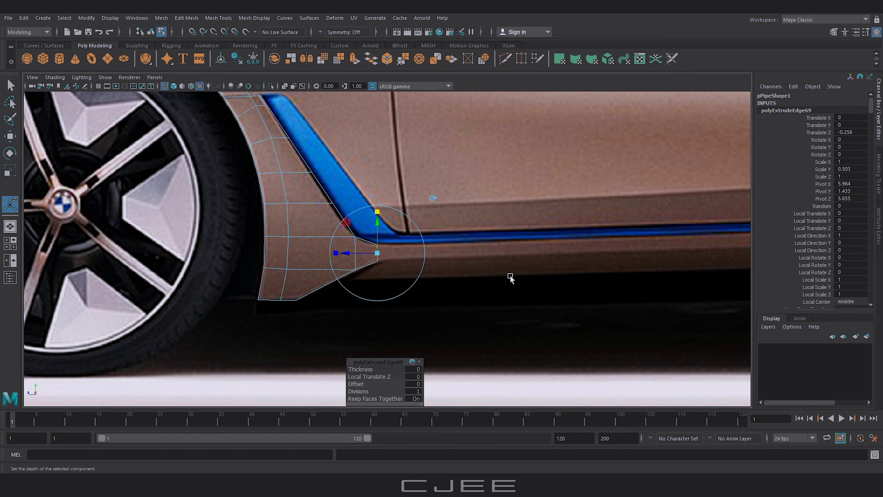
alt+middle_drag(457, 277, 436, 282)
mouse_move(304, 263)
mouse_down()
mouse_move(548, 253)
mouse_move(536, 255)
mouse_up()
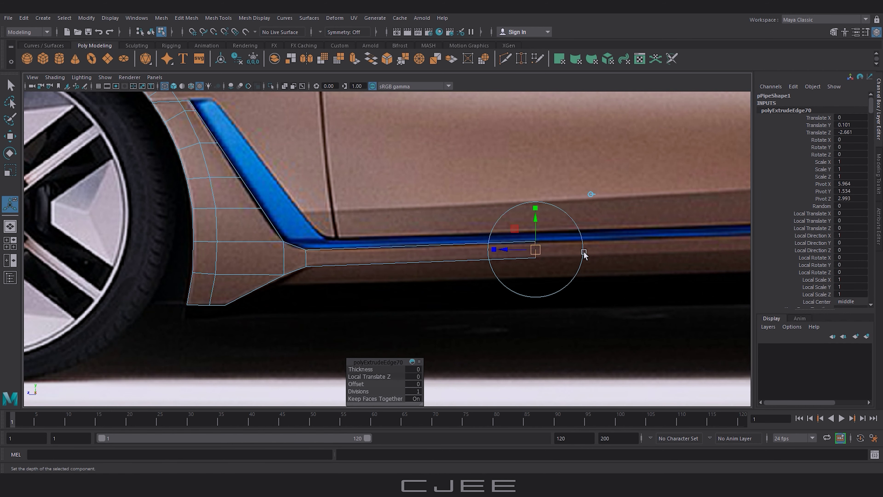
scroll(584, 252, down, 5)
mouse_move(368, 255)
mouse_down()
mouse_move(572, 254)
mouse_move(439, 315)
mouse_up()
scroll(575, 253, up, 4)
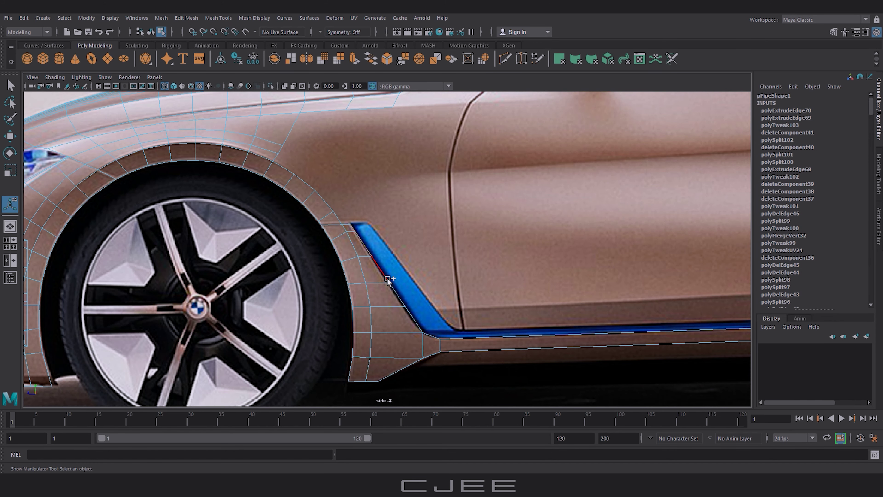
Step: Extrude the blue trim's edge and, in top view, move its two middle vertices outward into a thin lip
click(507, 321)
key(ctrl+e)
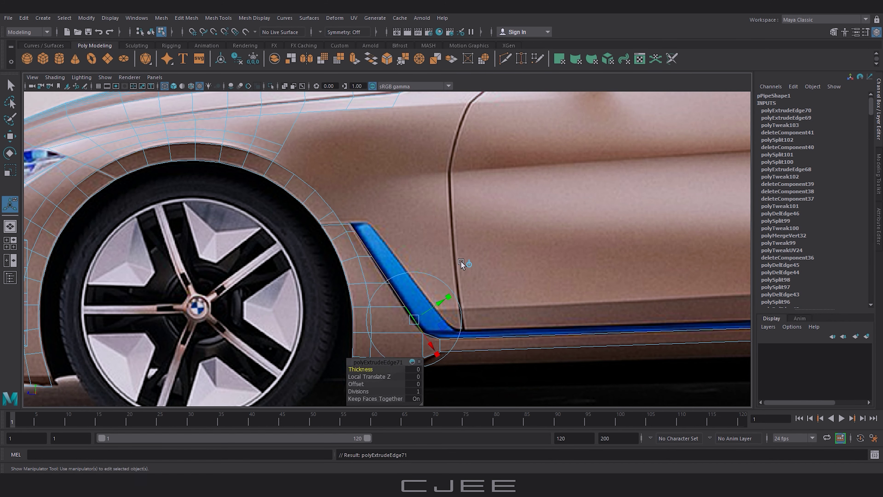
key(r)
scroll(392, 194, up, 2)
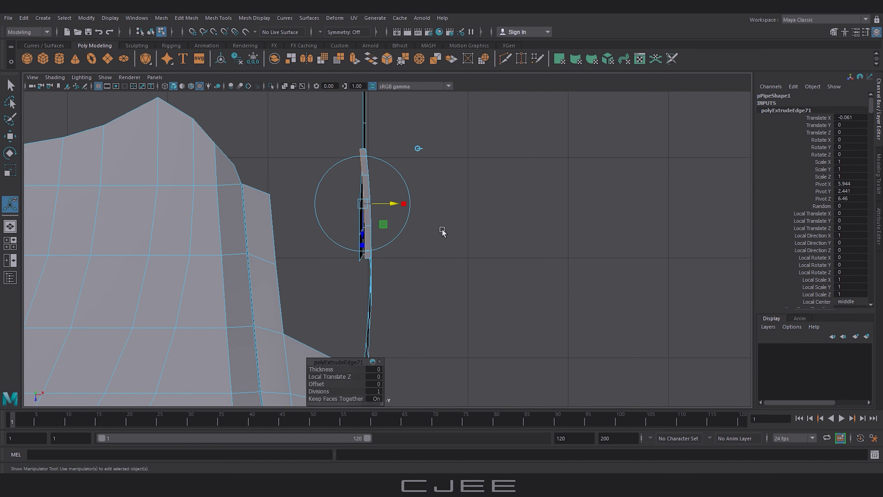
scroll(393, 192, up, 2)
key(w)
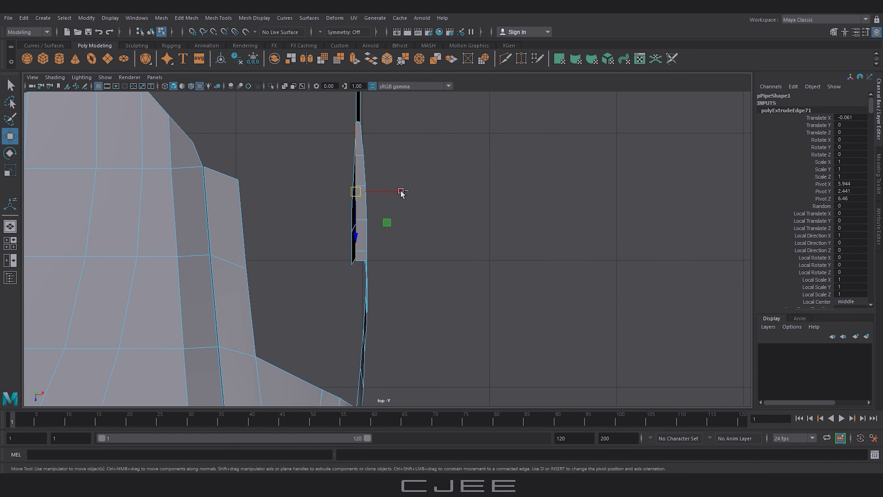
click(469, 201)
drag(370, 149, 372, 222)
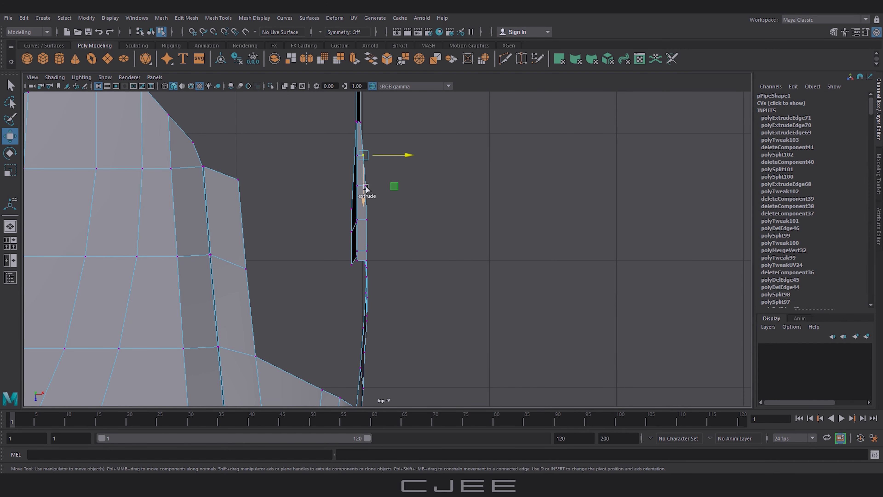
shift+click(367, 251)
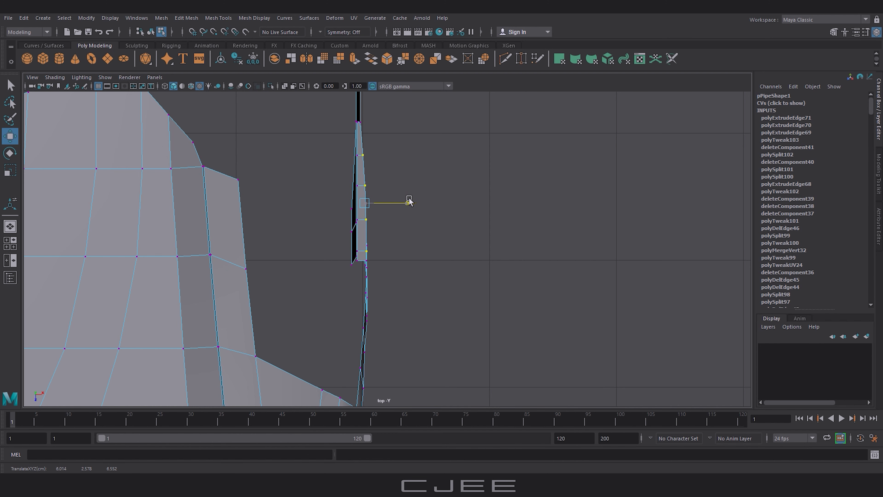
drag(365, 177, 365, 233)
key(space)
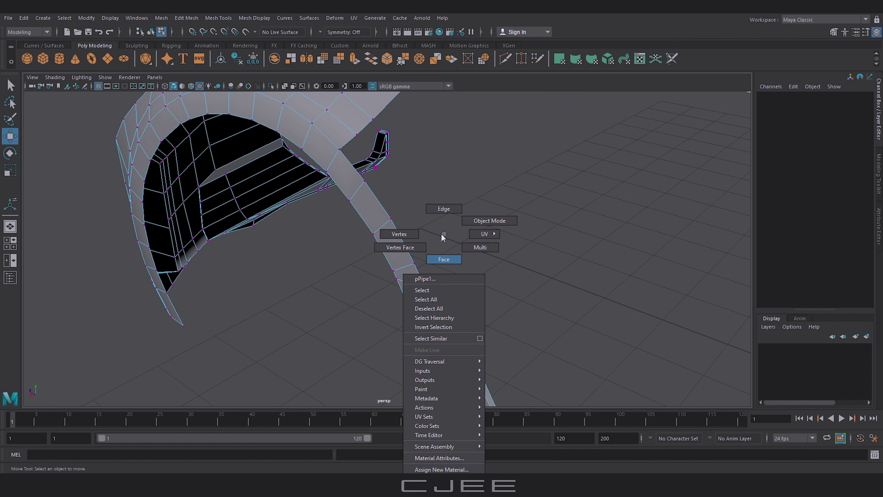
Step: In the side view, extrude the border edge twice out along the fender
key(space)
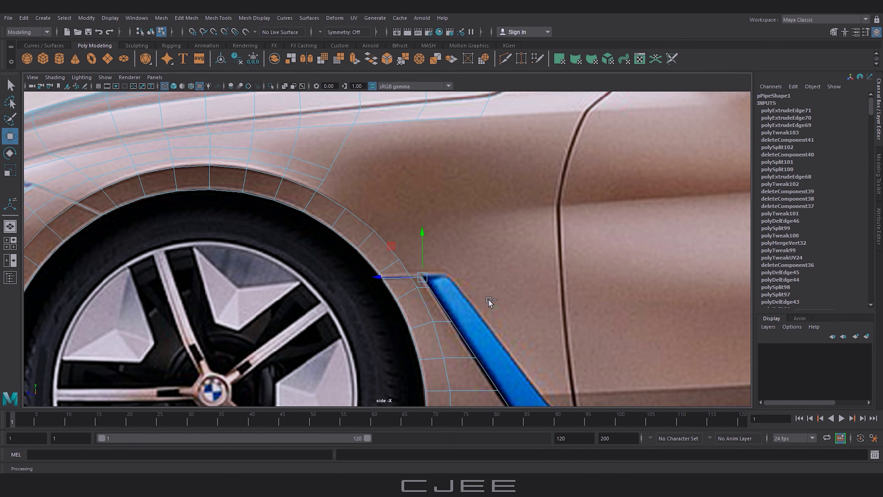
key(ctrl+e)
mouse_move(422, 277)
mouse_down()
mouse_move(388, 224)
mouse_move(347, 192)
mouse_up()
key(ctrl+e)
key(ctrl+e)
key(ctrl+e)
Step: Cut a new edge into the fender with Multi-Cut
key(ctrl+shift+x)
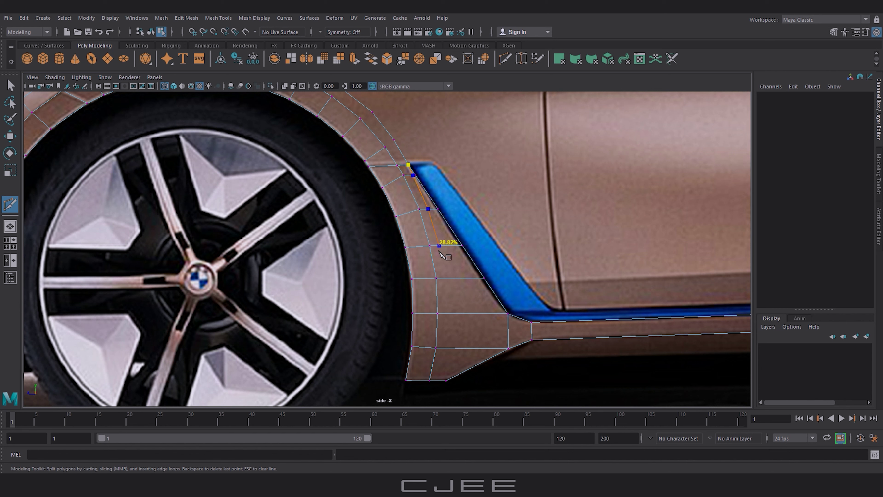
click(445, 279)
key(e)
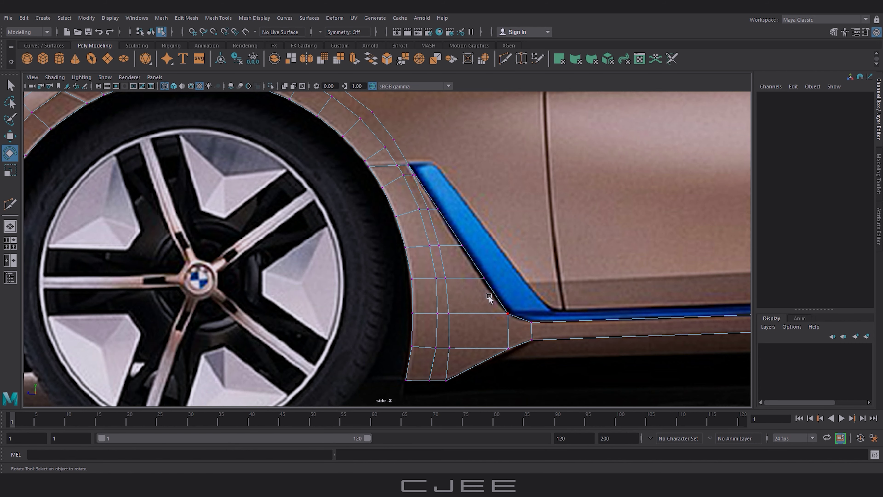
alt+middle_drag(424, 217, 442, 278)
Step: Move the wheel-arch edge vertex into line with the reference photo
click(521, 59)
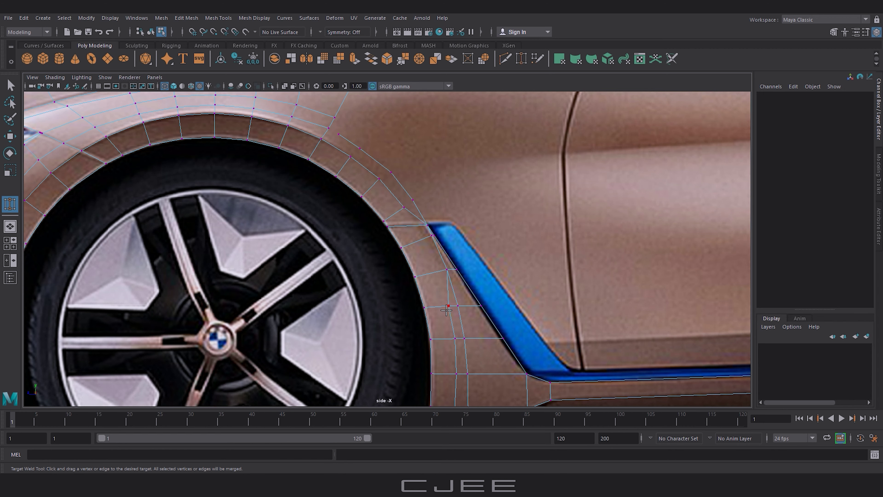
alt+middle_drag(446, 309, 422, 212)
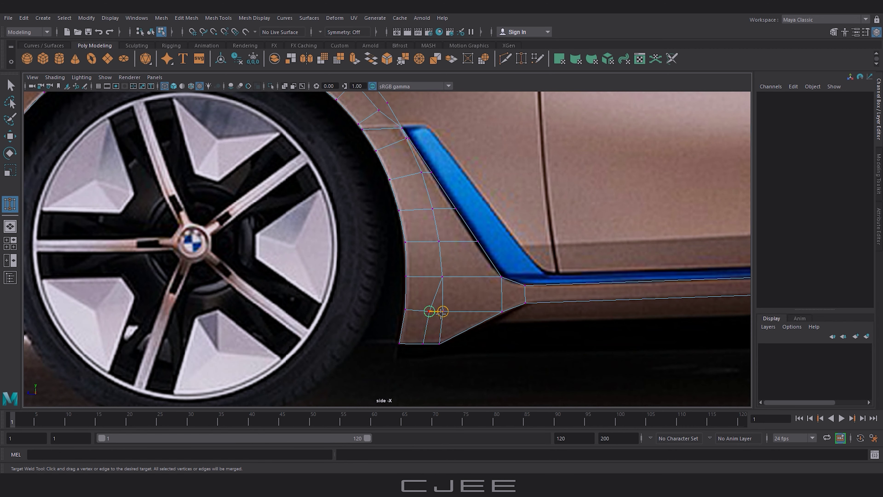
alt+middle_drag(522, 318, 538, 375)
scroll(452, 278, up, 2)
key(w)
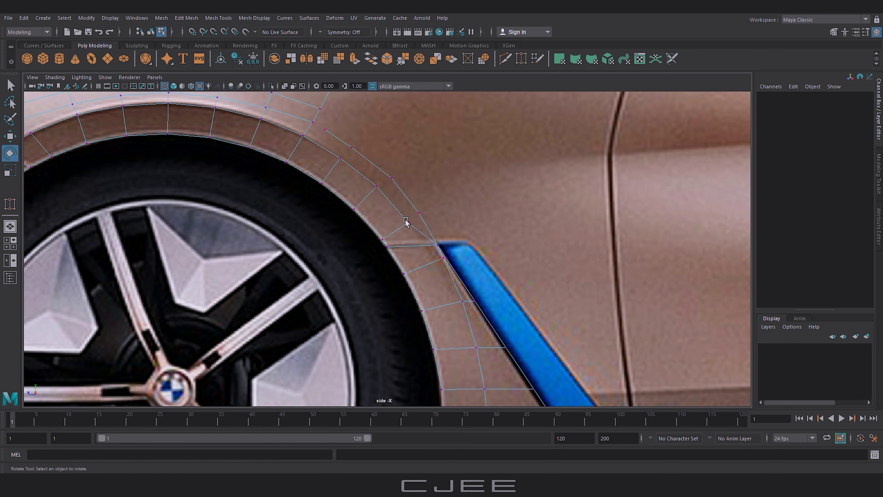
click(407, 223)
mouse_move(407, 223)
mouse_down()
mouse_move(365, 222)
mouse_move(334, 189)
mouse_up()
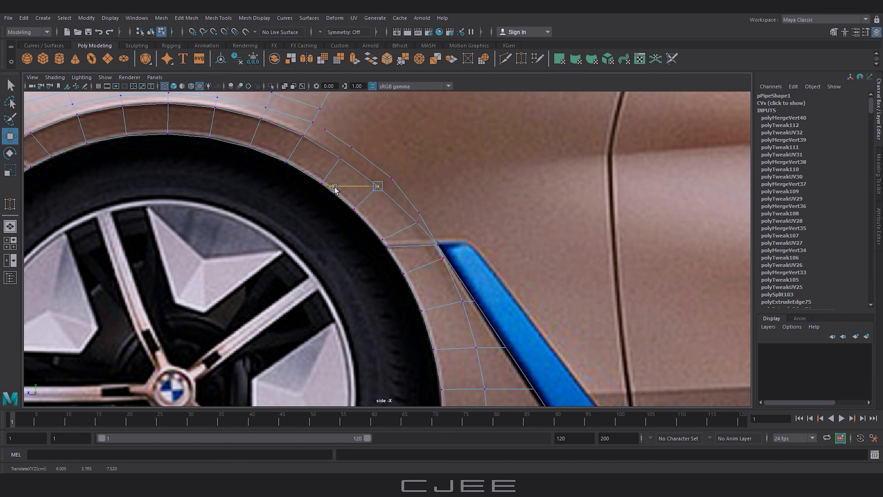
click(476, 207)
Step: Target Weld the stray vertex onto its neighbouring vertex
key(y)
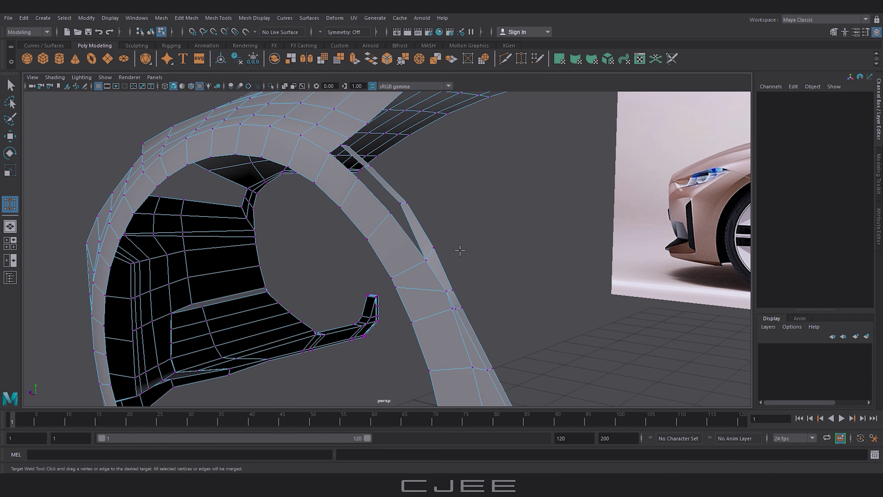
drag(395, 215, 399, 203)
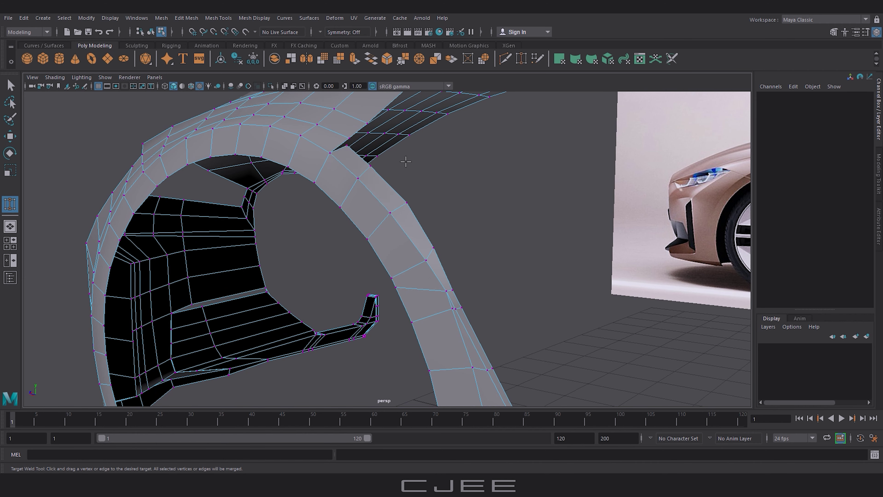
scroll(358, 196, up, 5)
scroll(358, 196, down, 3)
mouse_move(444, 182)
alt+mouse_down()
mouse_move(437, 203)
mouse_move(450, 211)
alt+mouse_up()
Step: Nudge the upper and lower lip vertices beside the trim into place
key(w)
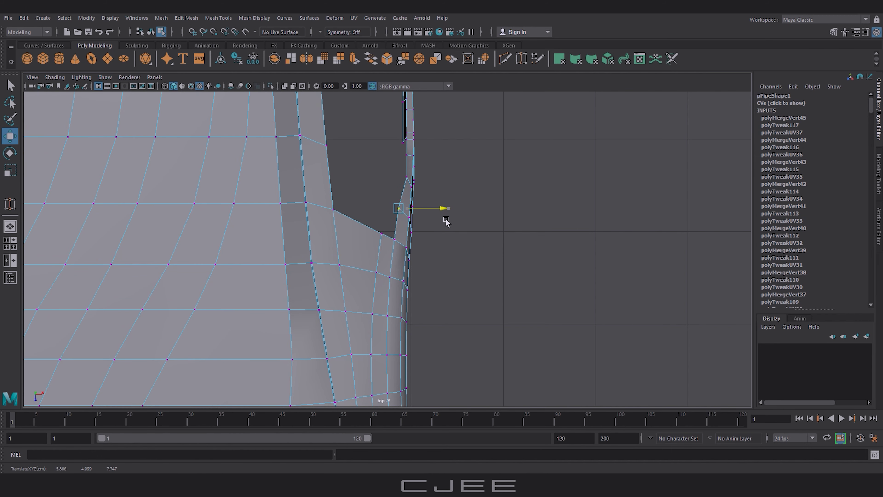
click(407, 176)
drag(450, 177, 444, 179)
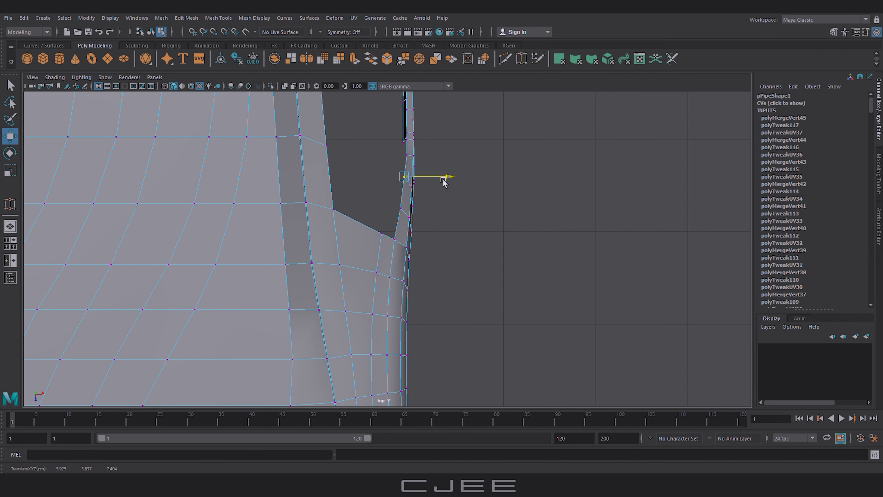
click(398, 208)
scroll(487, 236, down, 3)
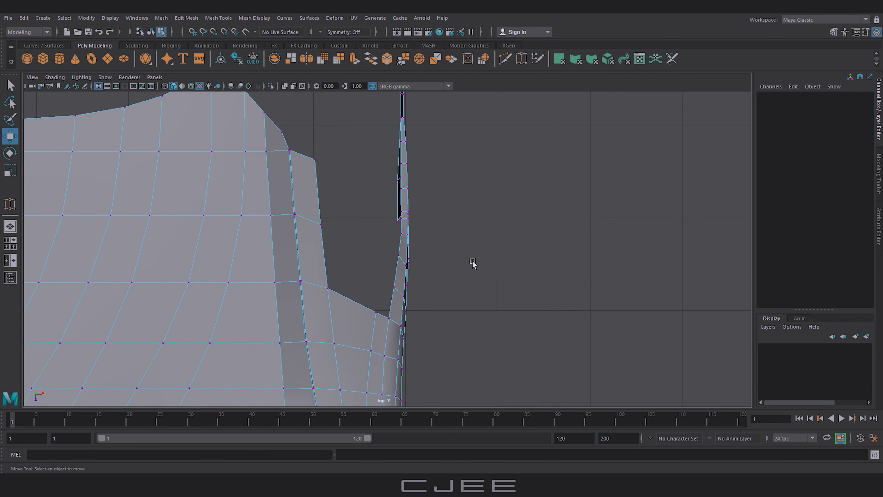
key(space)
ctrl+shift+drag(428, 293, 473, 359)
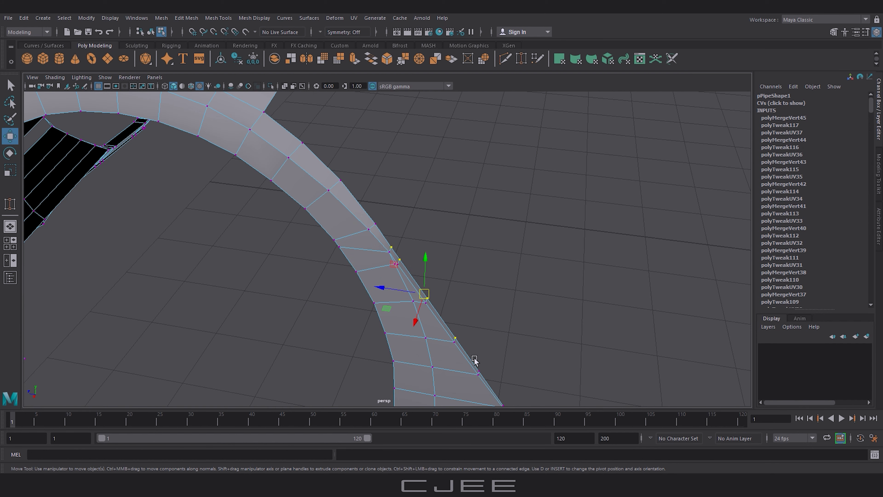
alt+middle_drag(473, 359, 539, 189)
Step: In the side view, slide the vertex at the trim's top corner onto the reference outline
key(space)
drag(395, 270, 387, 275)
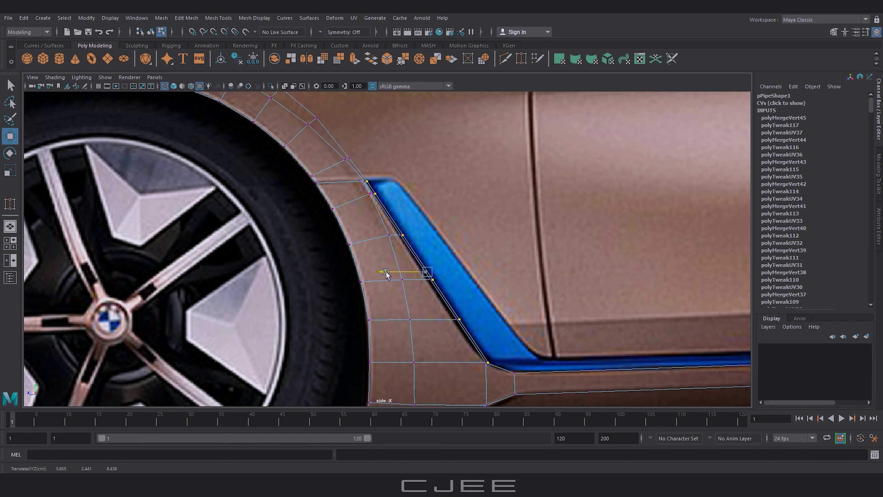
alt+middle_drag(384, 266, 394, 291)
click(361, 182)
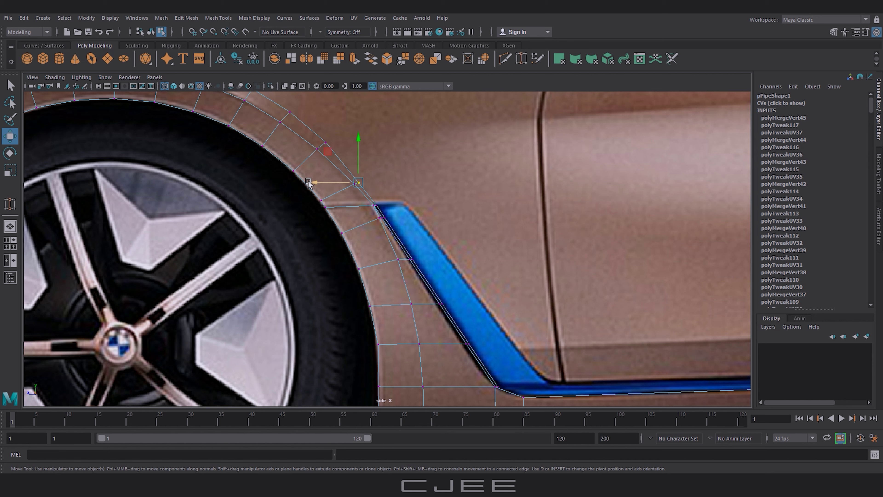
click(380, 205)
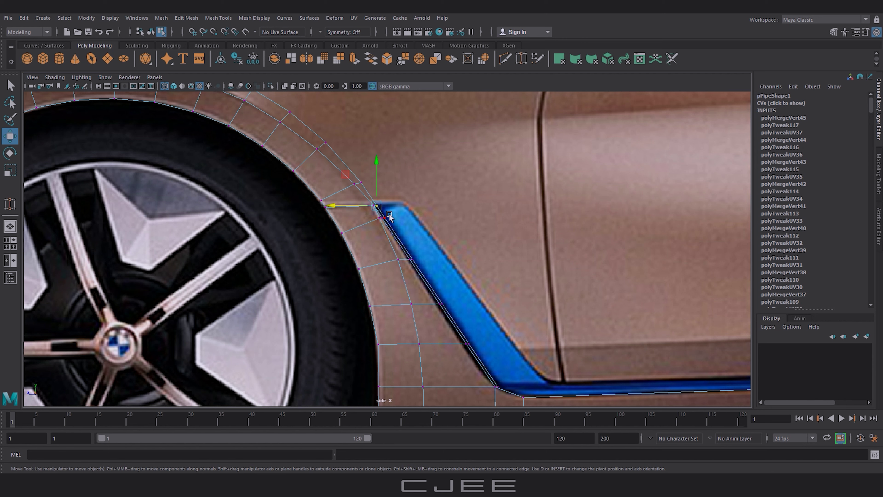
mouse_move(344, 206)
mouse_down()
mouse_move(341, 215)
mouse_move(380, 210)
mouse_up()
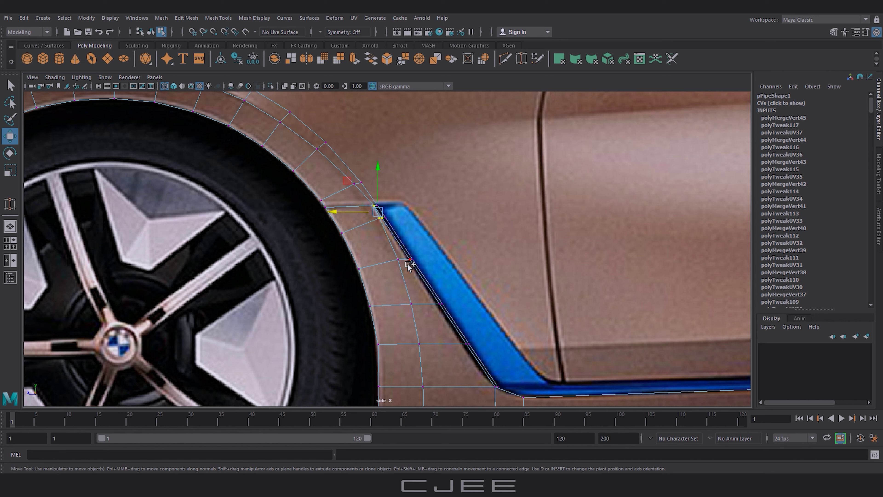
drag(337, 212, 374, 231)
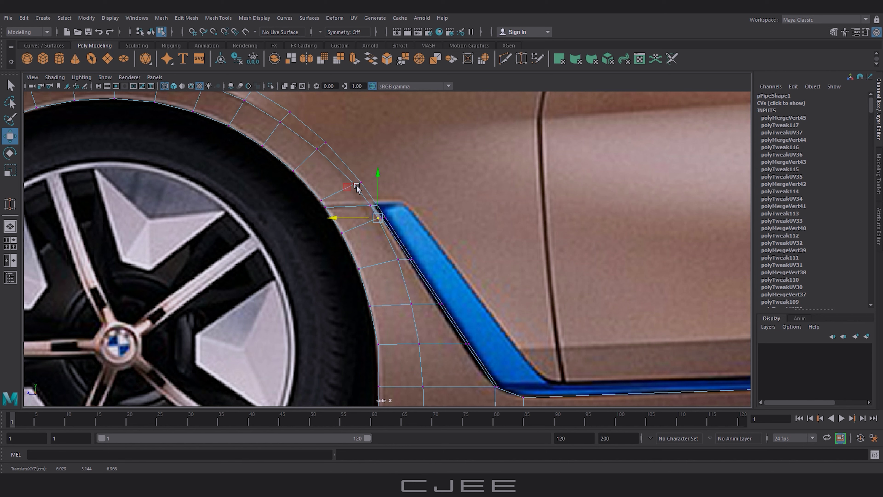
Step: Move the arch, upper and lower vertices onto the blue trim's front edge
drag(357, 188, 310, 186)
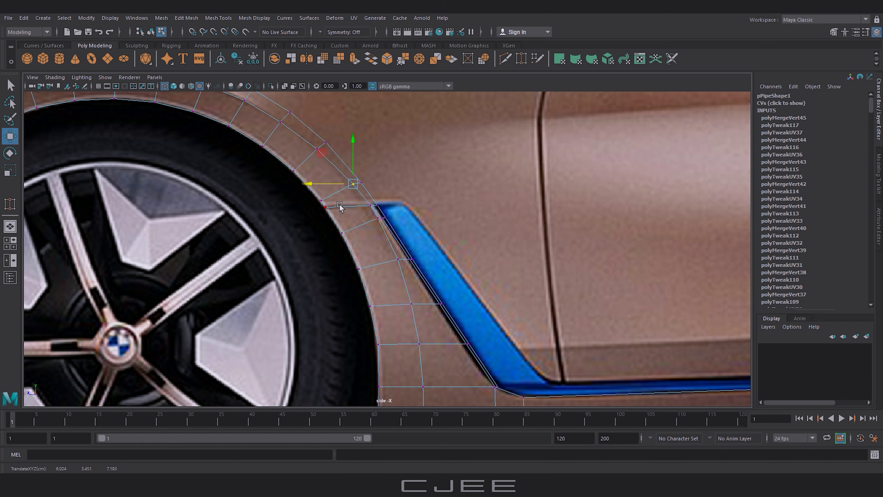
drag(372, 208, 329, 213)
alt+middle_drag(431, 269, 417, 235)
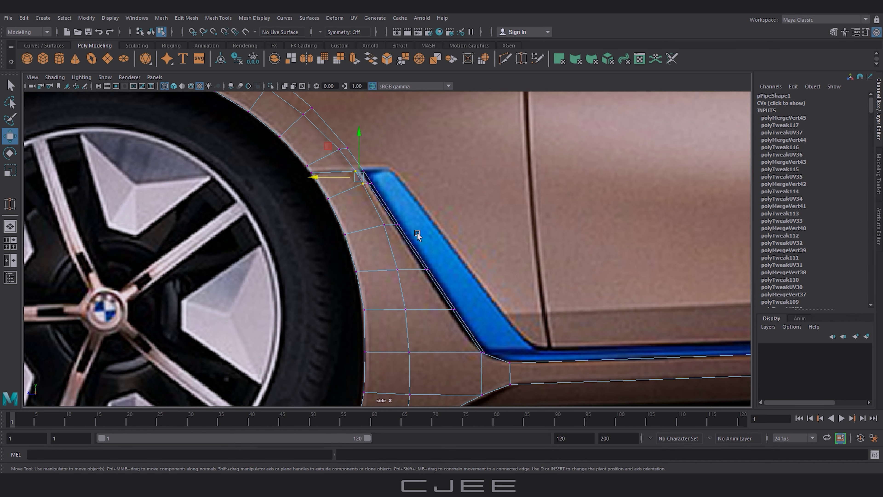
drag(339, 226, 337, 227)
drag(370, 190, 329, 190)
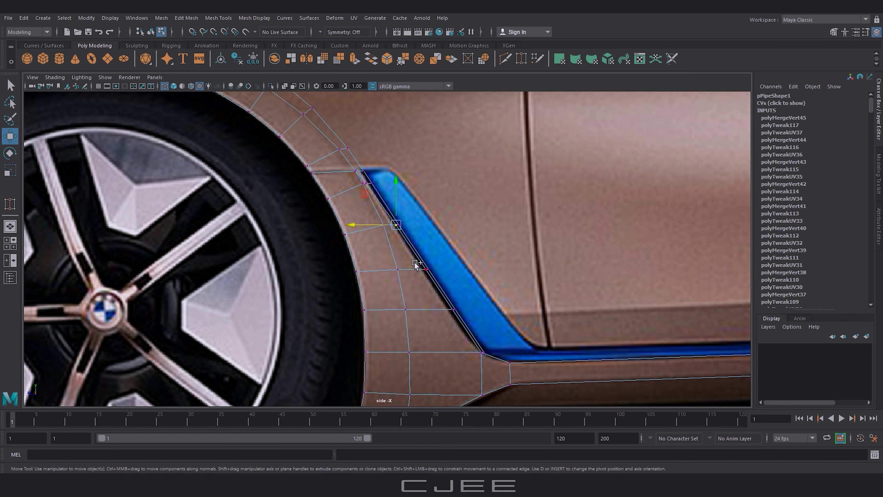
shift+click(432, 302)
drag(423, 268, 421, 277)
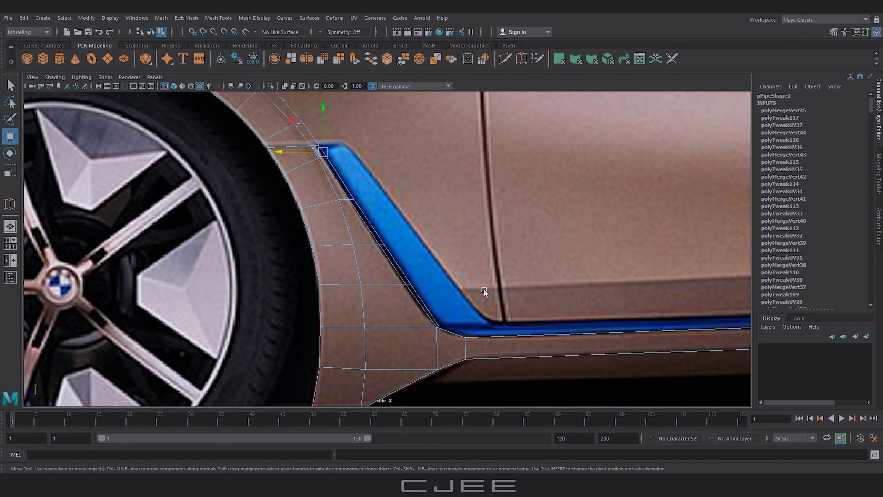
Step: Extrude two fender border edges above the blue trim and raise the new vertices slightly
key(ctrl+e)
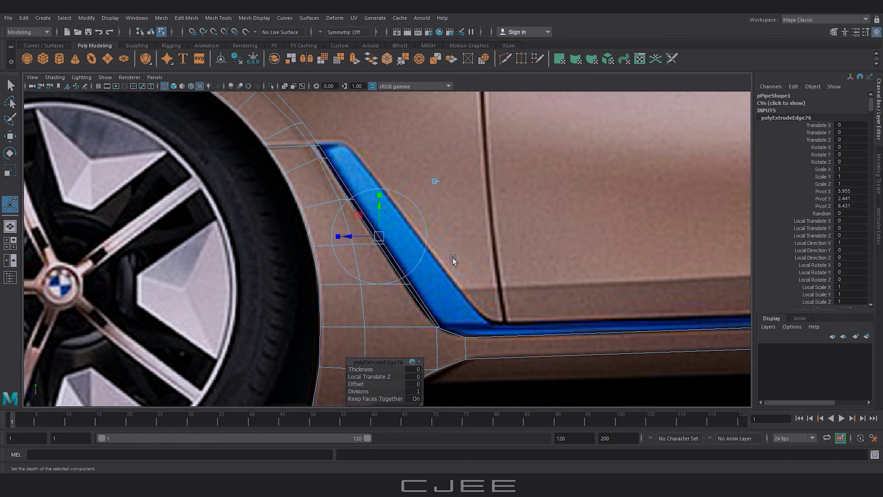
drag(366, 239, 380, 239)
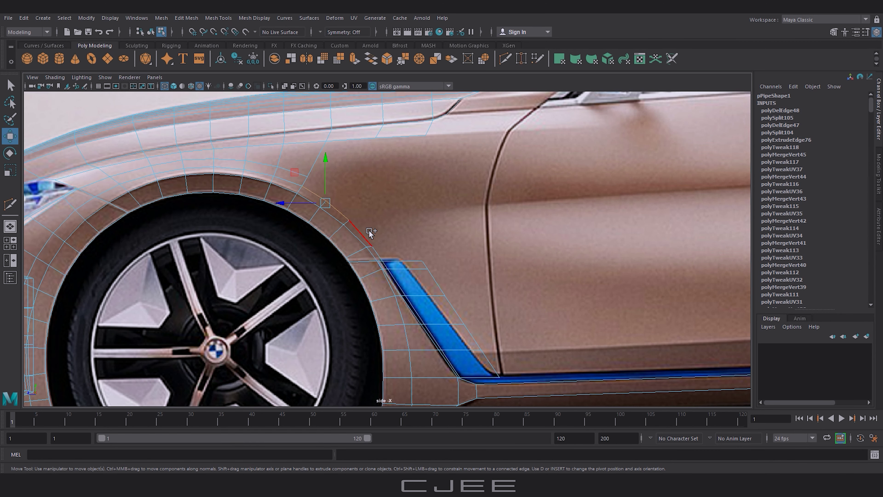
click(362, 233)
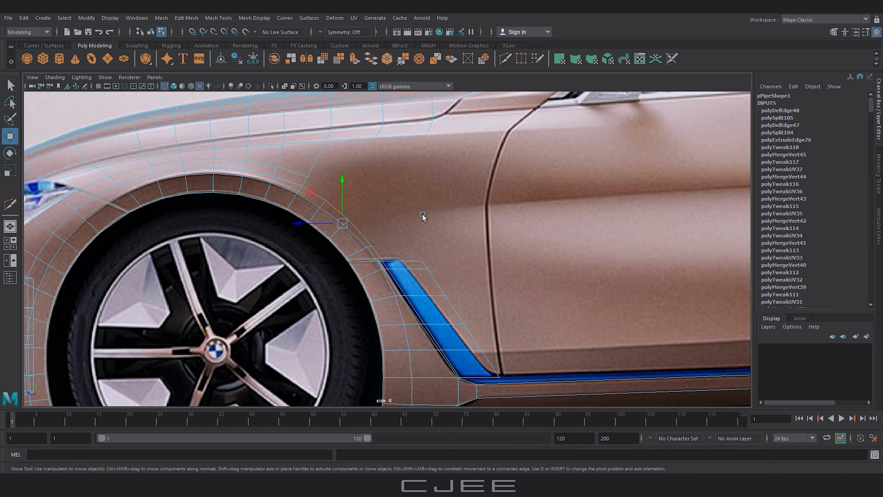
key(ctrl+e)
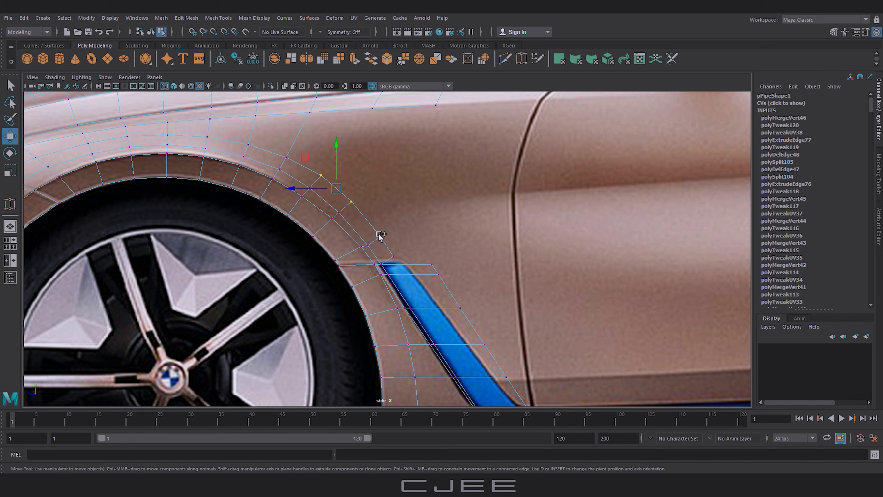
shift+drag(380, 235, 396, 261)
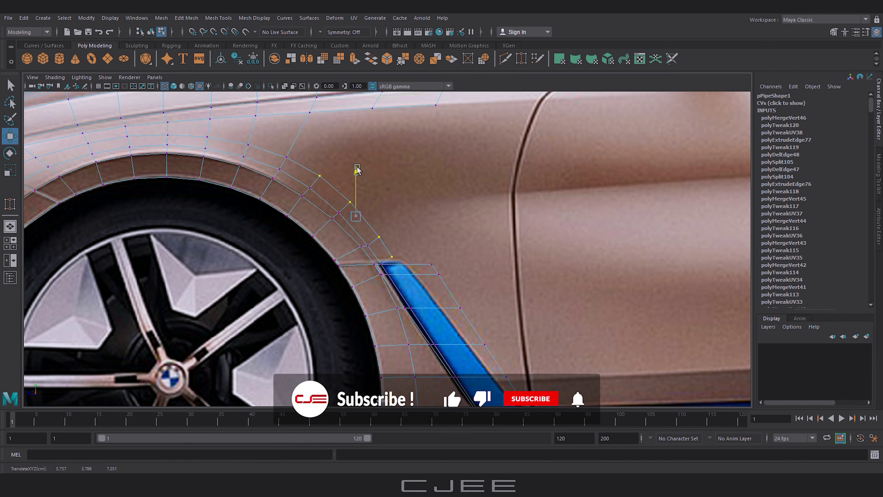
drag(357, 169, 357, 171)
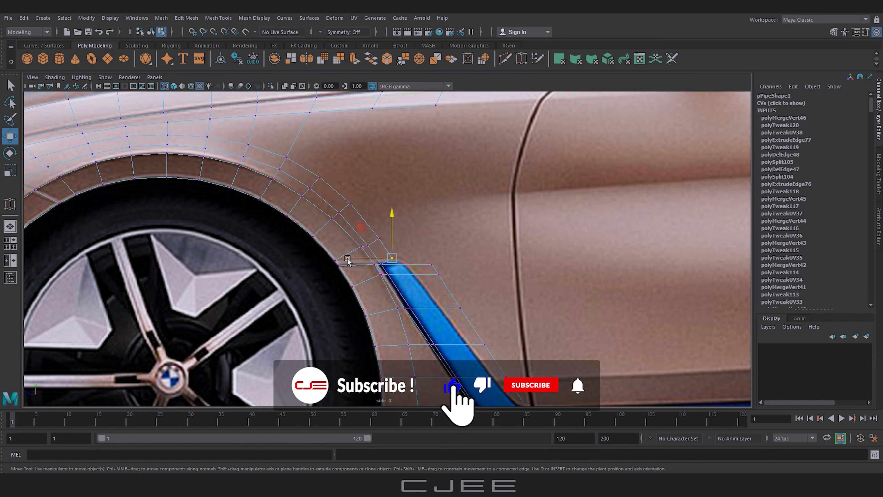
Step: Pull the new vertices up-left onto the wheel arch outline
click(378, 239)
mouse_move(376, 241)
mouse_down()
mouse_move(348, 243)
mouse_move(346, 209)
mouse_up()
click(382, 240)
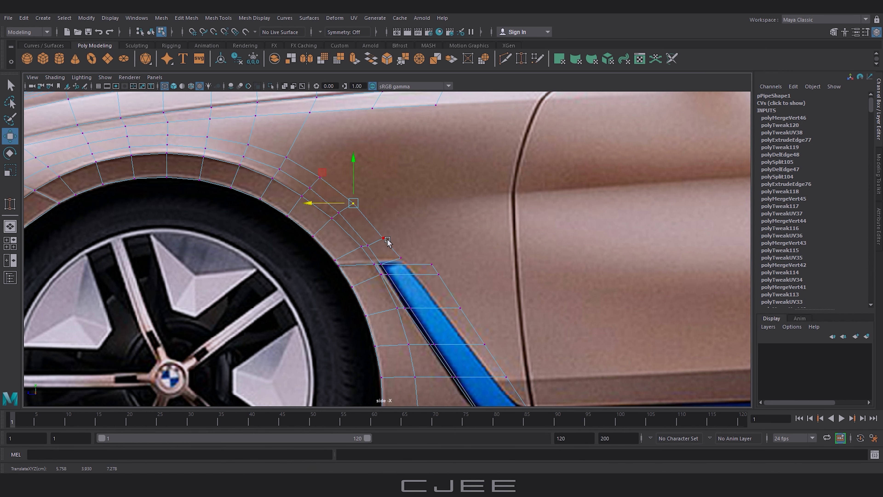
drag(345, 239, 348, 239)
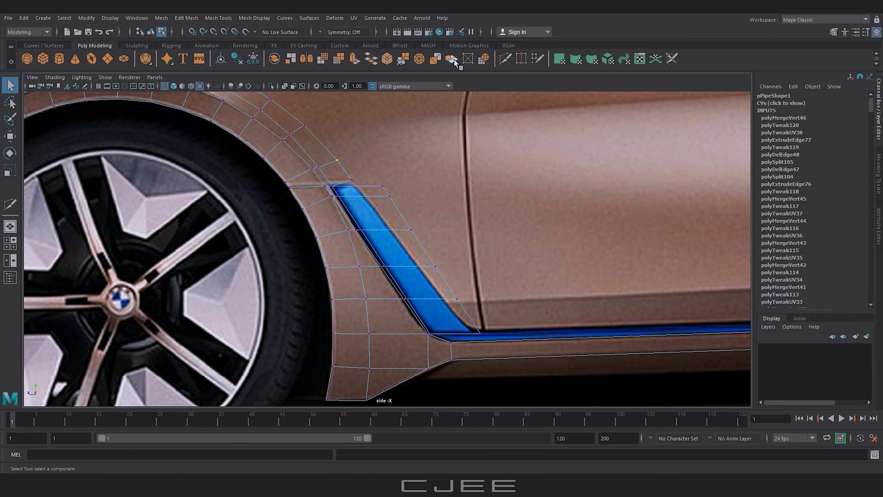
Step: Start a Multi-Cut on the fender, cancel it, and switch to vertex editing
click(455, 61)
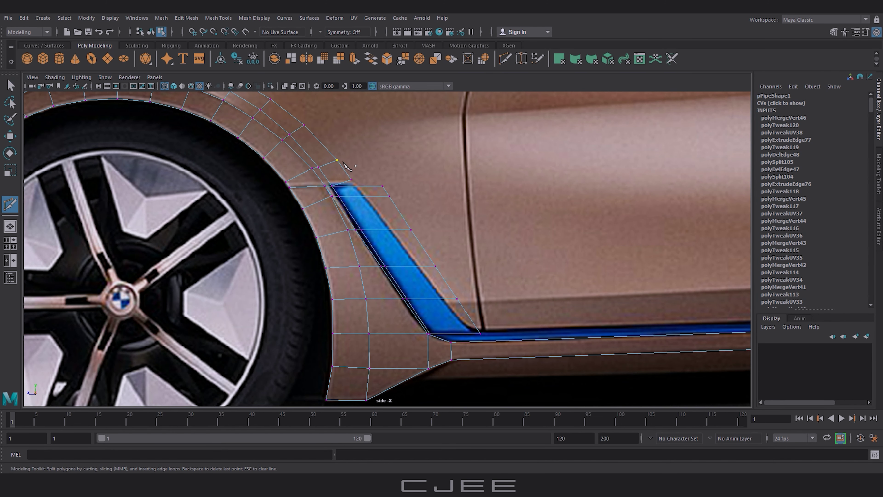
click(356, 186)
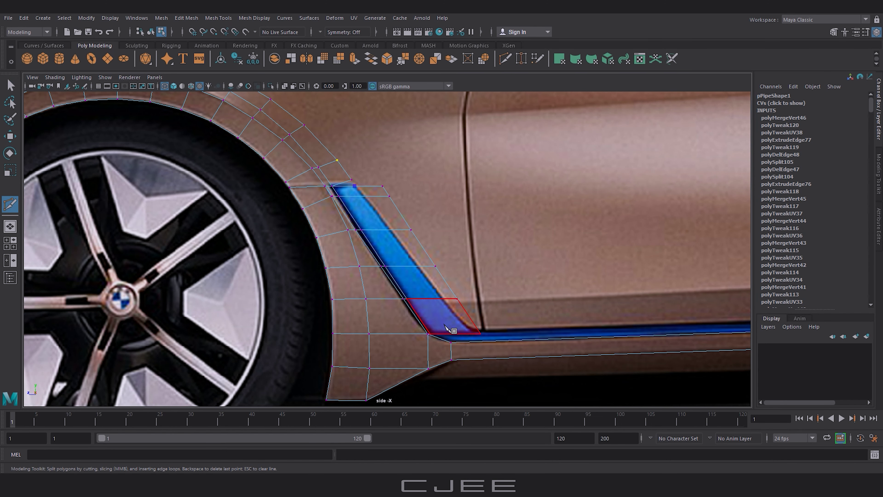
click(471, 335)
key(w)
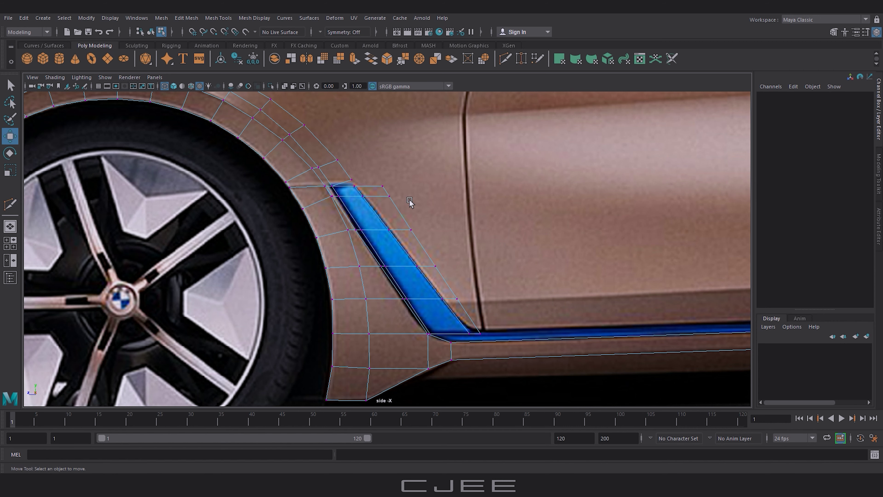
click(390, 207)
click(479, 182)
scroll(410, 205, up, 3)
right_drag(410, 206, 342, 195)
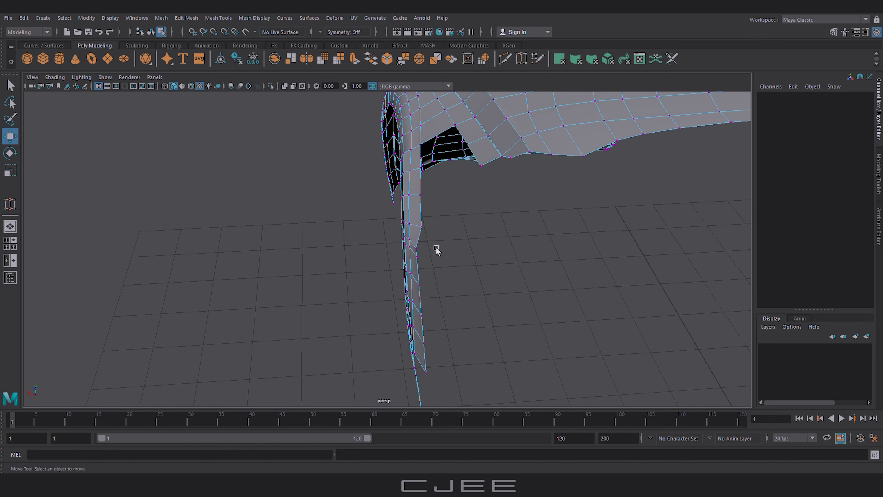
Step: In the top view, select the vertices along the trim edge to adjust their depth against the fender
click(421, 226)
key(space)
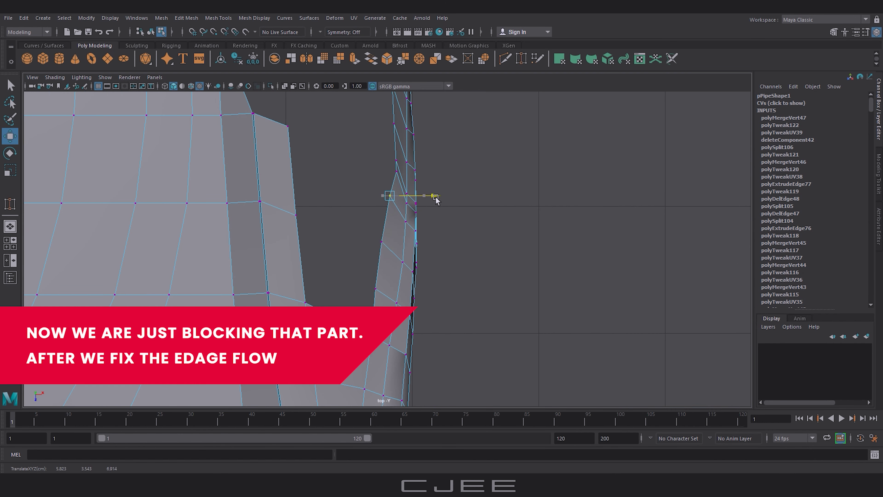
click(424, 240)
click(424, 241)
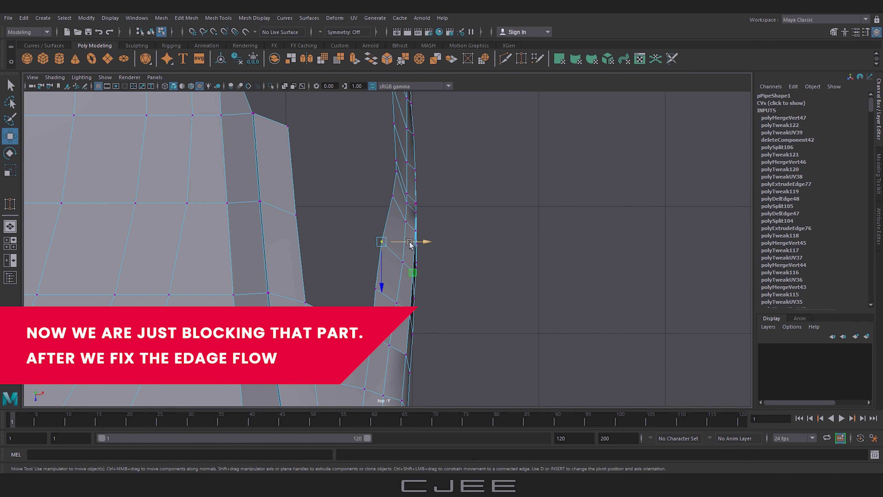
click(419, 288)
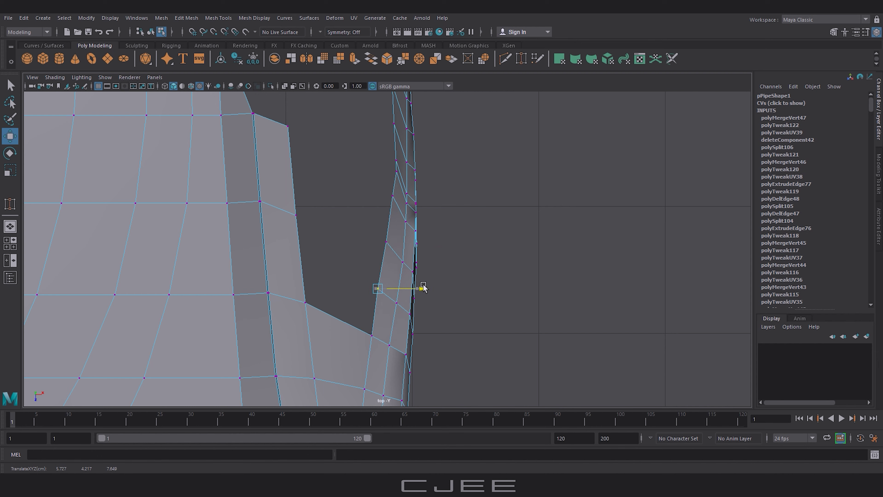
click(387, 242)
click(397, 170)
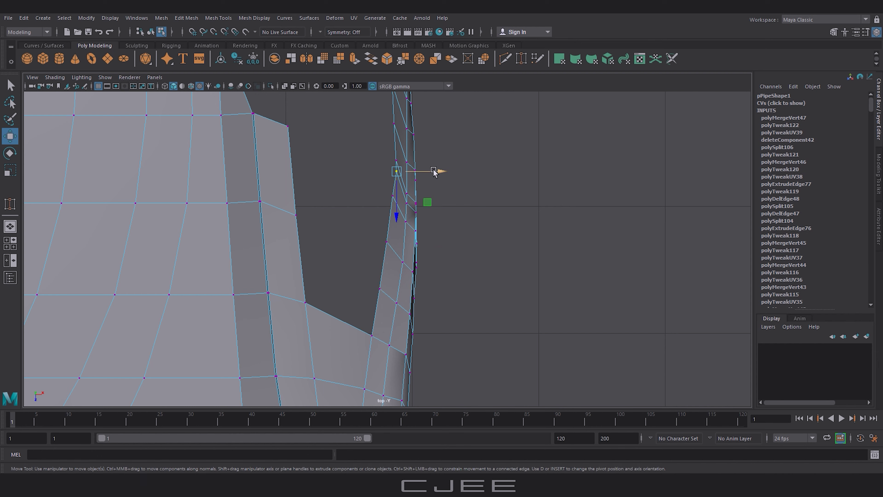
click(431, 236)
click(399, 159)
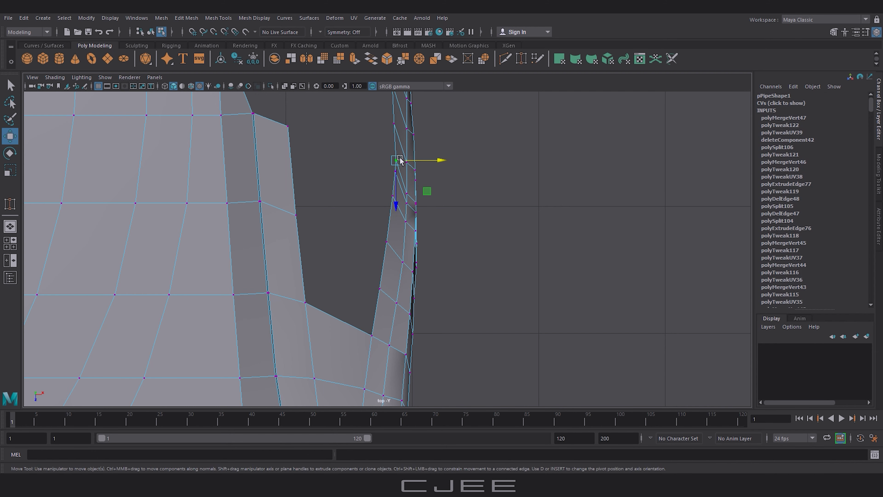
click(438, 166)
scroll(494, 206, down, 2)
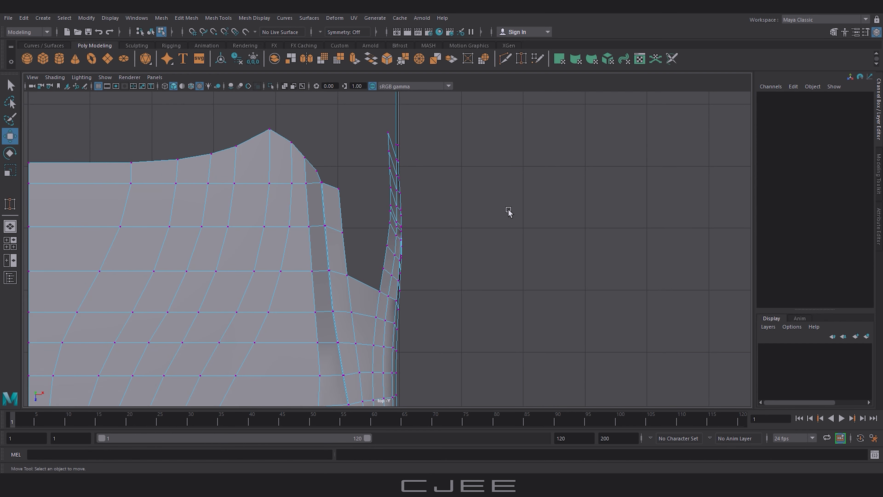
scroll(501, 213, down, 2)
scroll(486, 213, up, 1)
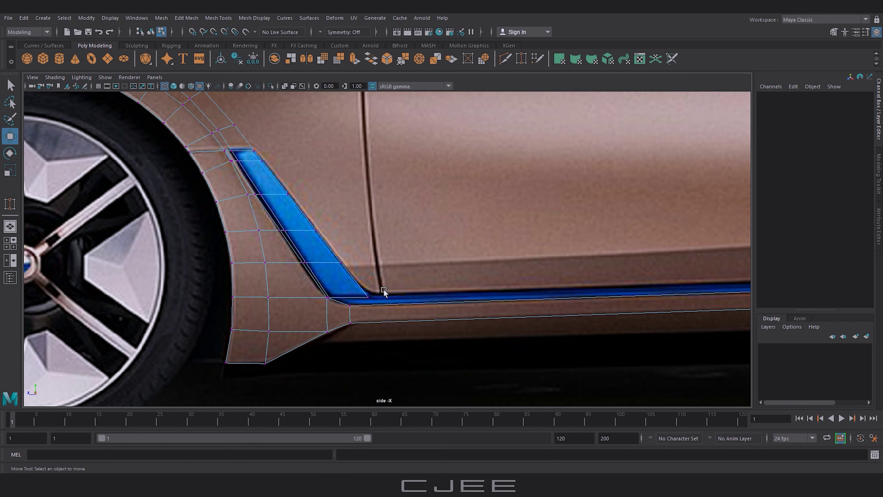
Step: Place a Multi-Cut point on the mesh and orbit in to frame the trim strip
click(367, 295)
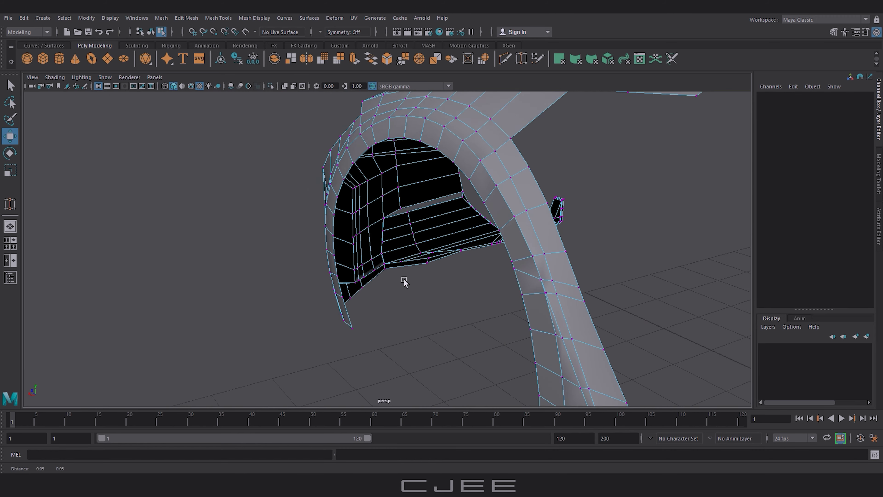
click(505, 58)
click(454, 162)
alt+right_drag(455, 163, 408, 199)
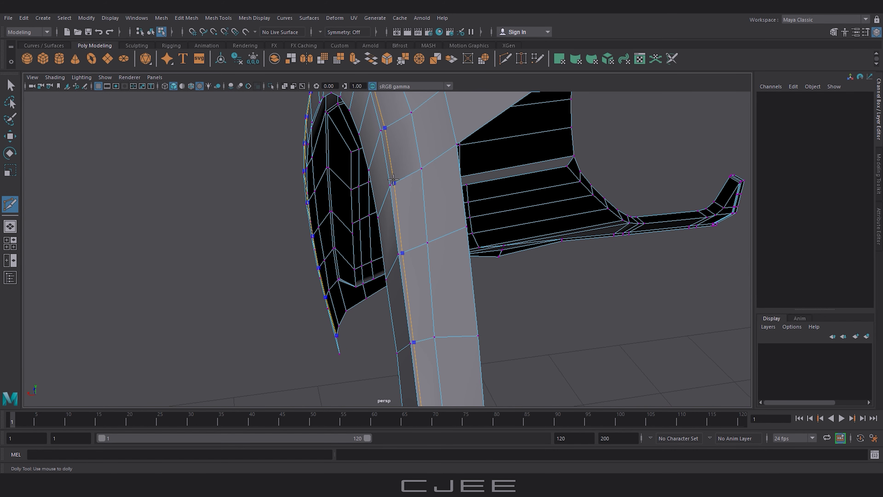
alt+middle_drag(507, 279, 515, 183)
mouse_move(513, 183)
alt+mouse_down()
mouse_move(483, 286)
mouse_move(518, 292)
mouse_move(503, 341)
alt+mouse_up()
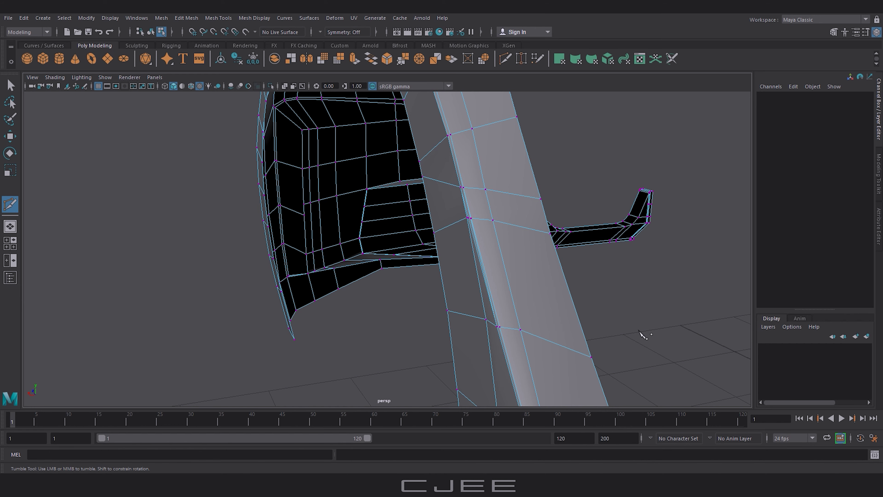
Step: Delete the extra edge on the trim strip and select another strip edge
key(w)
right_drag(509, 223, 509, 200)
click(507, 341)
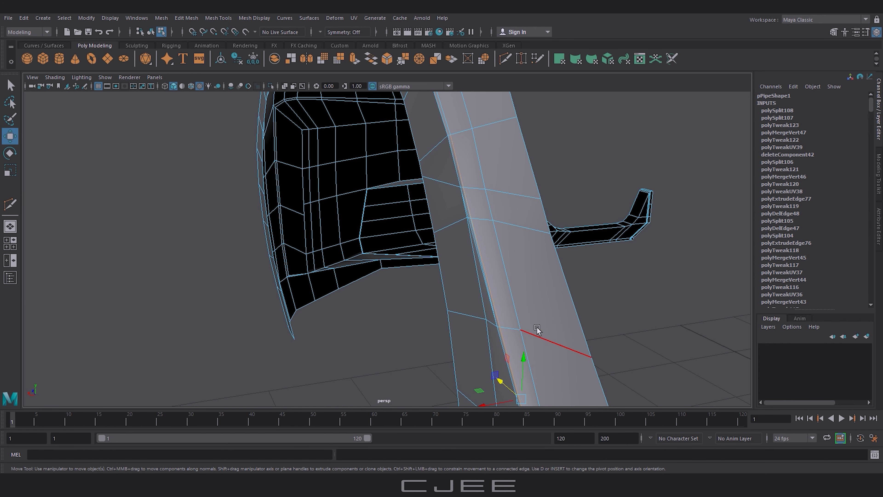
key(Delete)
click(479, 257)
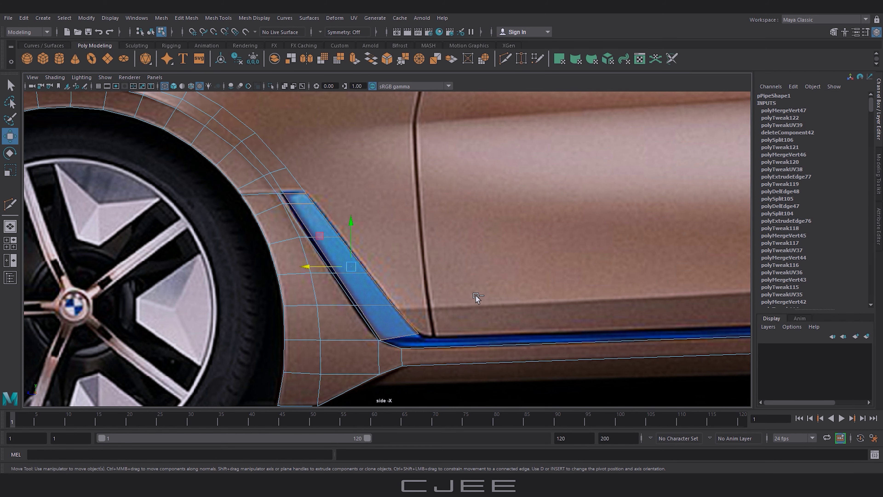
Step: Extrude the trim strip faces inward for depth and slide a strip vertex down
key(ctrl+e)
mouse_move(316, 264)
mouse_down()
mouse_move(293, 275)
mouse_move(296, 267)
mouse_up()
key(r)
key(w)
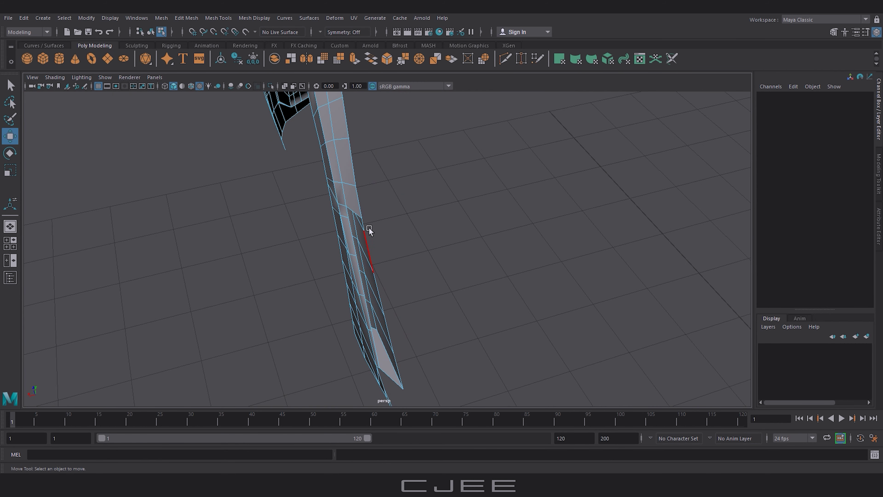
click(367, 228)
ctrl+shift+drag(355, 190, 338, 298)
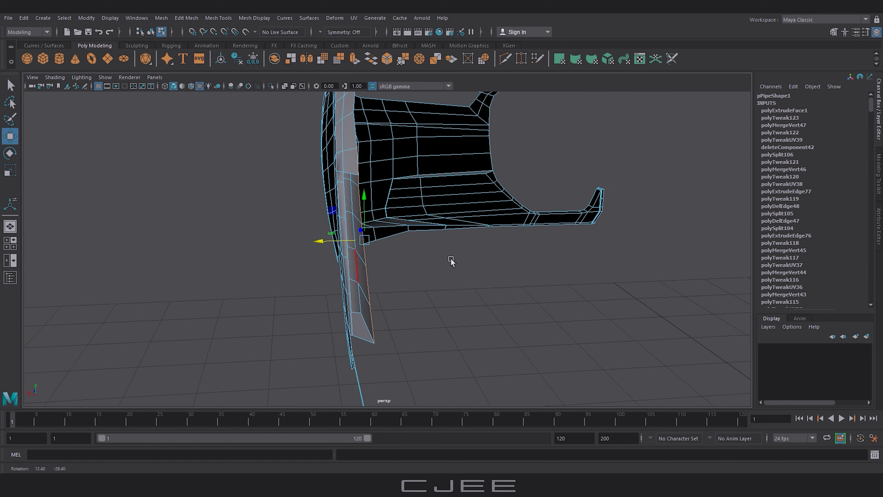
Step: Extrude the fender edge above the trim with an offset of 0.6
mouse_move(339, 300)
alt+mouse_down()
mouse_move(449, 260)
mouse_move(483, 350)
mouse_move(418, 262)
alt+mouse_up()
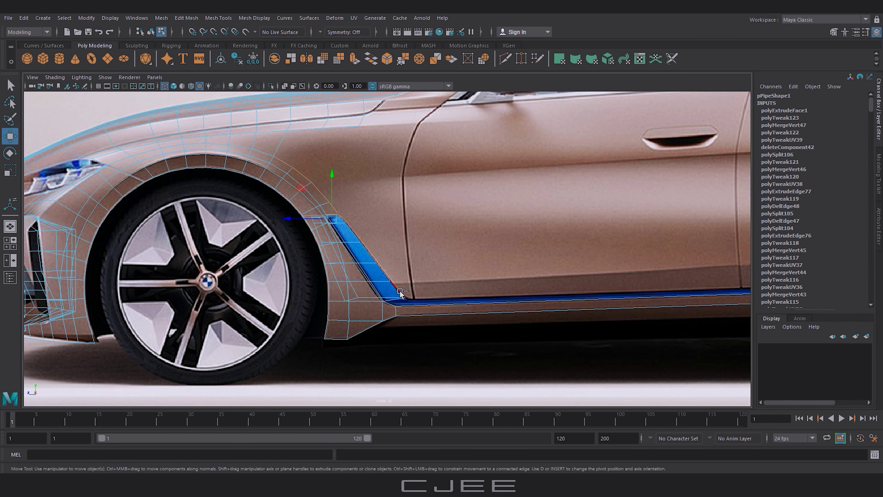
alt+middle_drag(399, 290, 403, 306)
key(ctrl+e)
drag(354, 384, 363, 384)
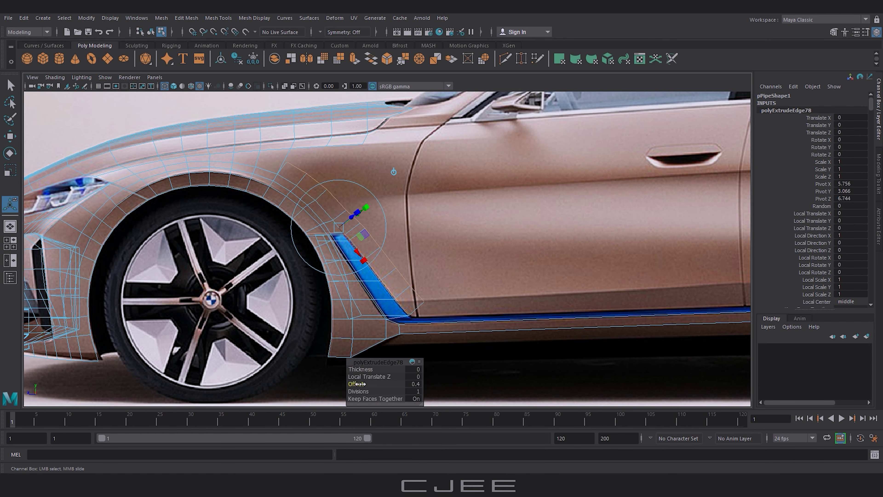
scroll(467, 282, up, 2)
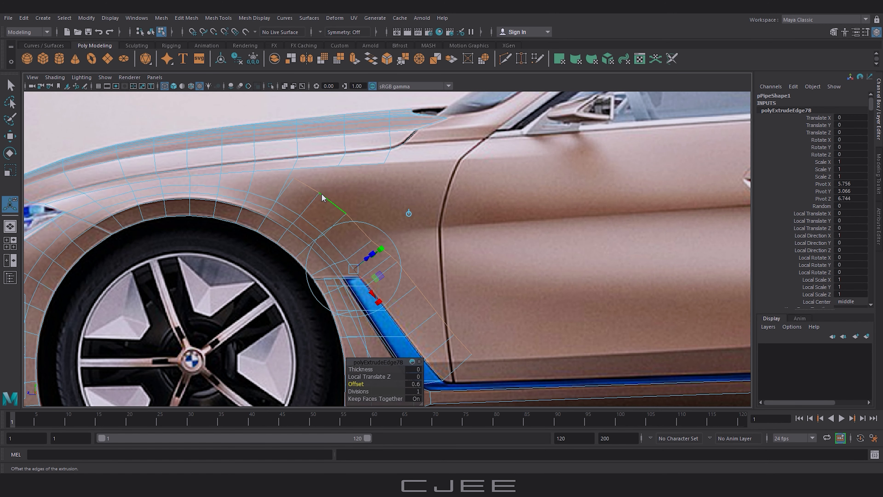
Step: Target Weld the stray vertex onto the upper vertex above the trim
key(q)
key(F9)
shift+right_drag(326, 153, 306, 176)
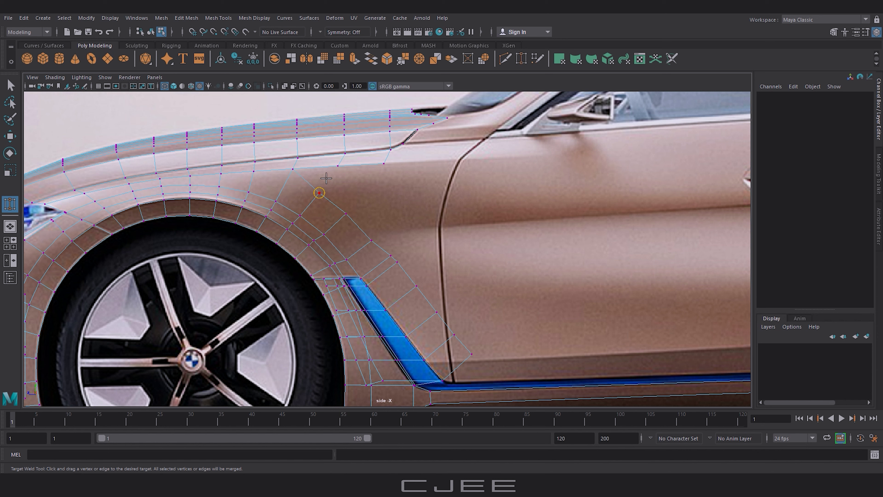
drag(366, 190, 384, 164)
Step: Move a vertex above the trim right toward the door line and lower it
key(w)
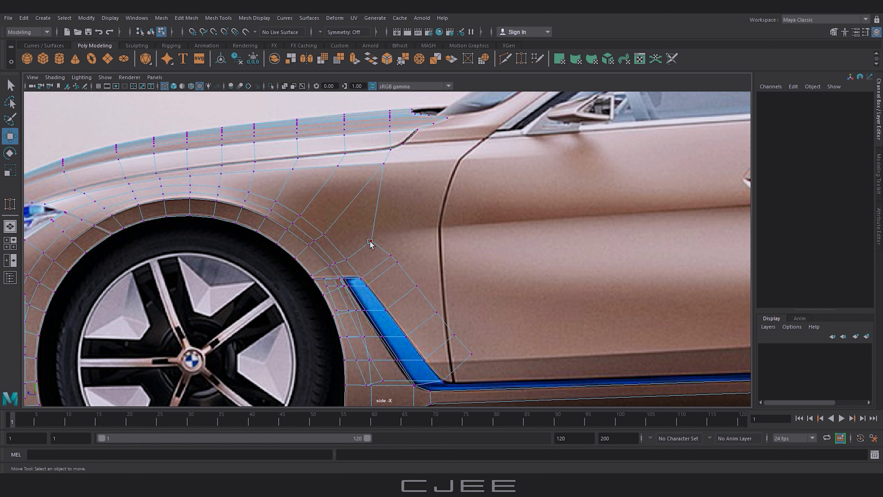
click(371, 240)
mouse_move(372, 240)
mouse_down()
mouse_move(420, 234)
mouse_move(387, 235)
mouse_up()
alt+middle_drag(386, 234, 390, 203)
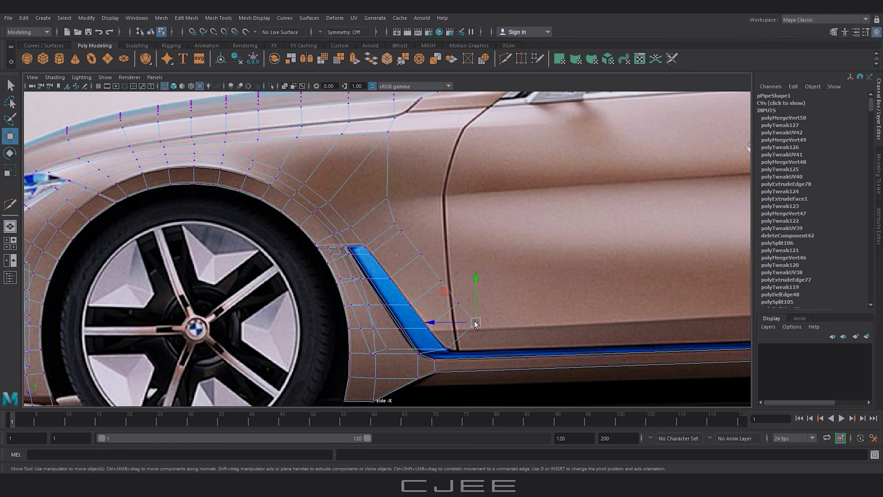
mouse_move(466, 267)
mouse_down()
mouse_move(470, 292)
mouse_move(447, 253)
mouse_move(402, 247)
mouse_up()
Step: Nudge the vertex near the trim top up and left, then begin a cut at the upper fender
click(422, 251)
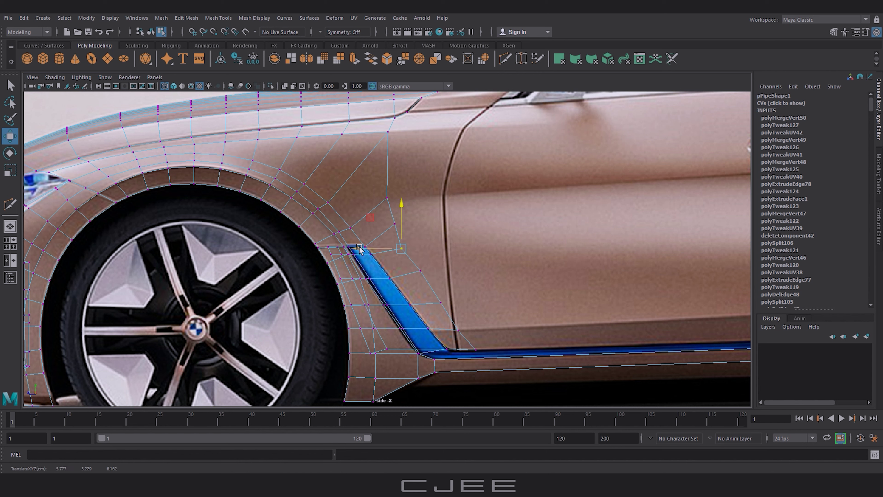
drag(404, 207, 399, 188)
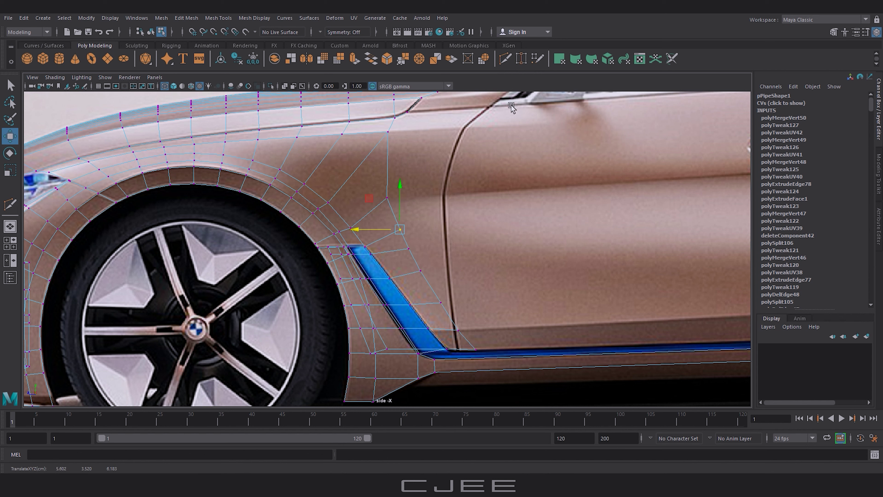
click(505, 58)
click(388, 133)
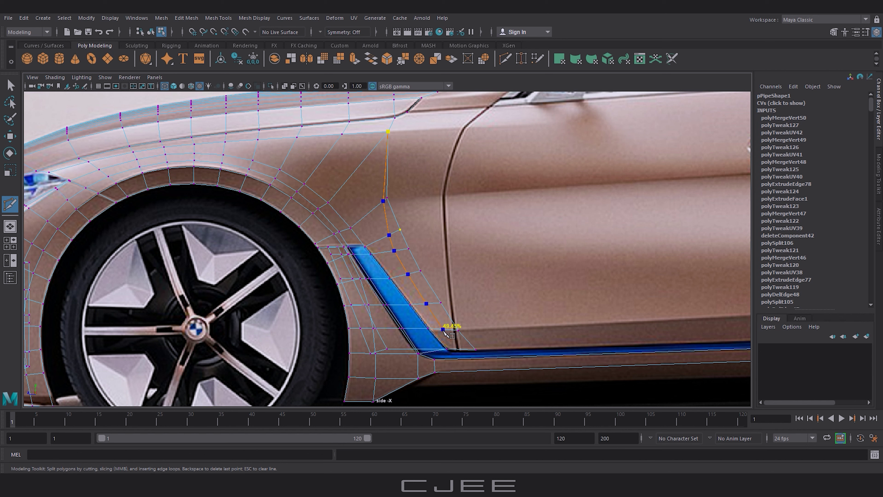
Step: Finish the Multi-Cut from the upper fender down to the trim's lower corner
click(453, 349)
click(438, 329)
click(422, 304)
key(Return)
Step: Switch to vertex mode in the four-view layout and select vertices along the trim edge
key(w)
click(394, 219)
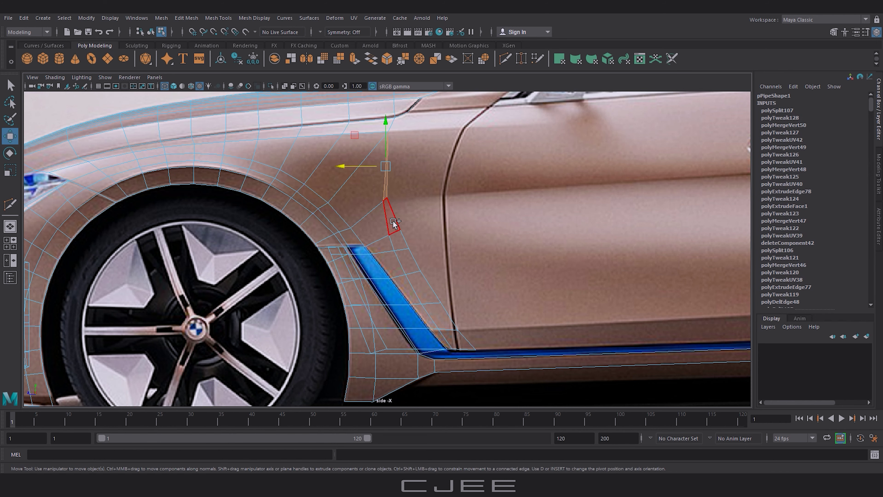
click(544, 272)
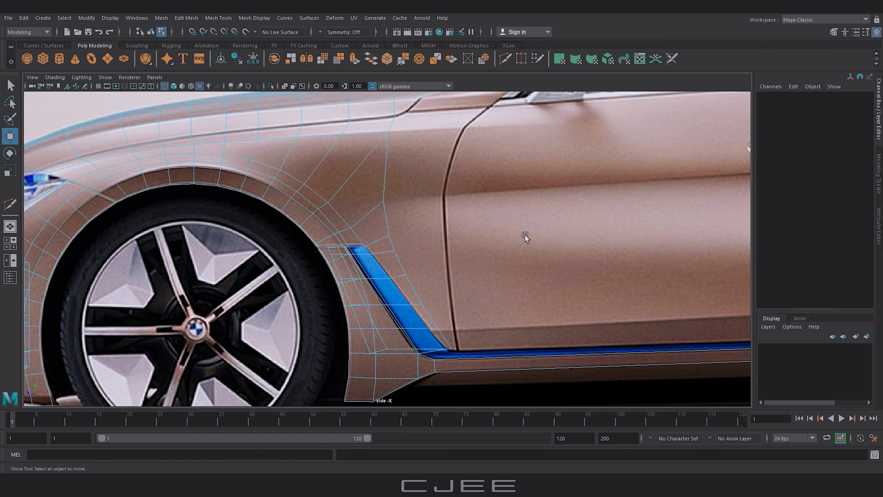
right_drag(374, 192, 335, 191)
key(space)
drag(597, 372, 579, 343)
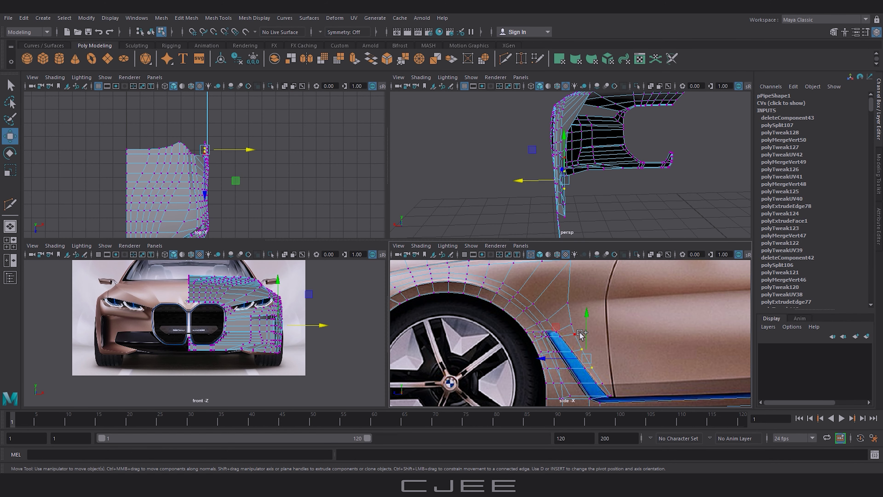
Step: In the maximized perspective view, move the trim-edge vertices in depth, undoing missteps
key(space)
drag(336, 257, 347, 267)
click(414, 306)
key(ctrl+z)
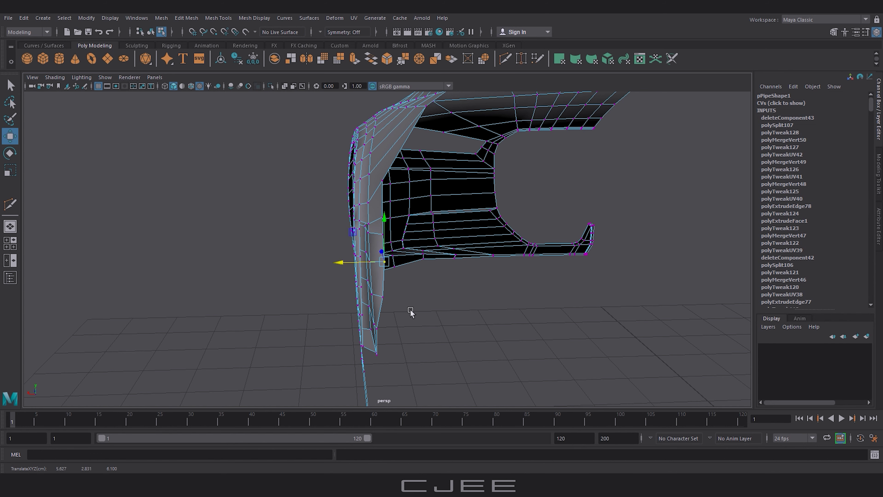
click(410, 312)
key(ctrl+z)
mouse_move(338, 234)
mouse_down()
mouse_move(345, 264)
mouse_move(335, 296)
mouse_move(380, 296)
mouse_move(333, 302)
mouse_up()
click(396, 261)
key(ctrl+z)
Step: Reselect individual strip vertices and orbit the fender to check them, ending in the side view
click(381, 286)
click(400, 309)
key(ctrl+z)
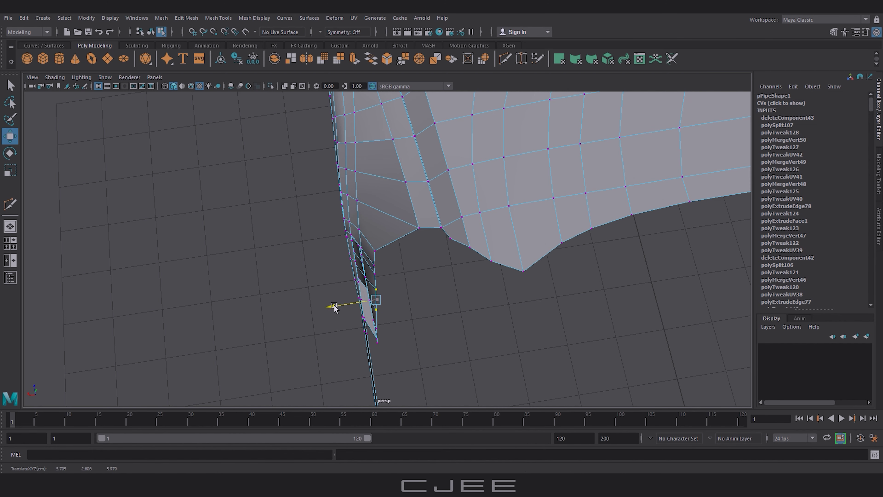
click(413, 325)
mouse_move(383, 277)
mouse_down()
mouse_move(367, 260)
mouse_move(325, 263)
mouse_up()
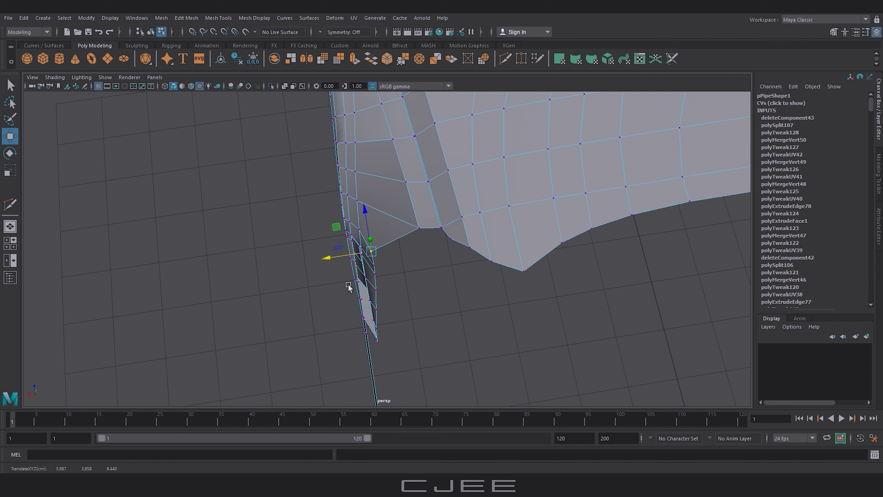
click(389, 330)
click(417, 331)
mouse_move(418, 332)
alt+mouse_down()
mouse_move(409, 296)
mouse_move(377, 275)
mouse_move(315, 262)
alt+mouse_up()
key(space)
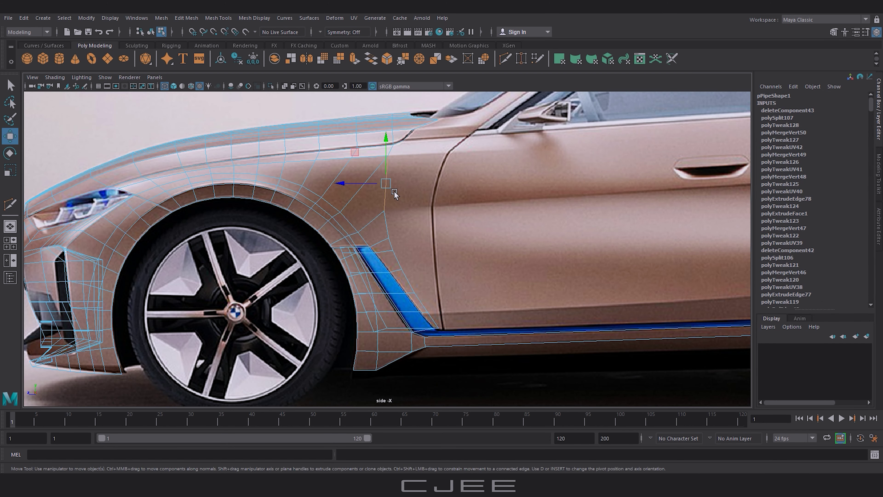
Step: Extrude the fender's rear edge back across the front door onto the rear door seam
drag(395, 194, 407, 254)
scroll(553, 288, down, 2)
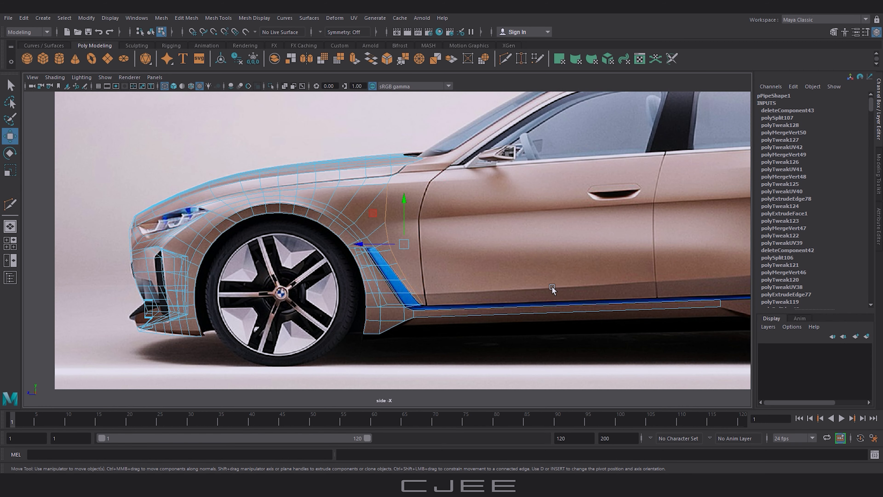
alt+middle_drag(553, 289, 428, 268)
key(ctrl+e)
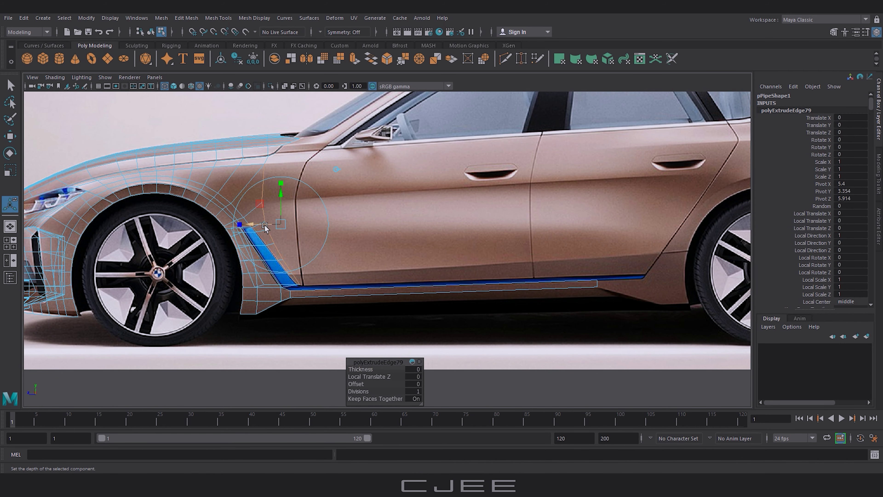
mouse_move(265, 227)
mouse_down()
mouse_move(461, 237)
mouse_move(523, 187)
mouse_up()
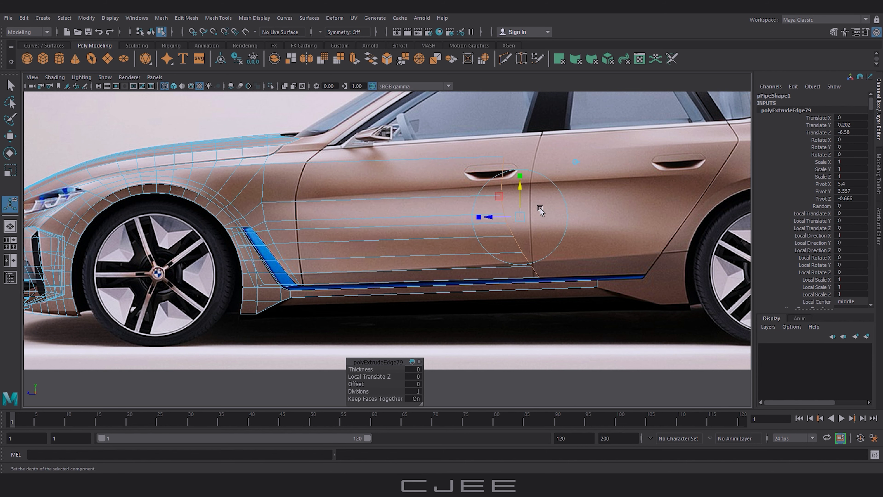
drag(493, 218, 499, 219)
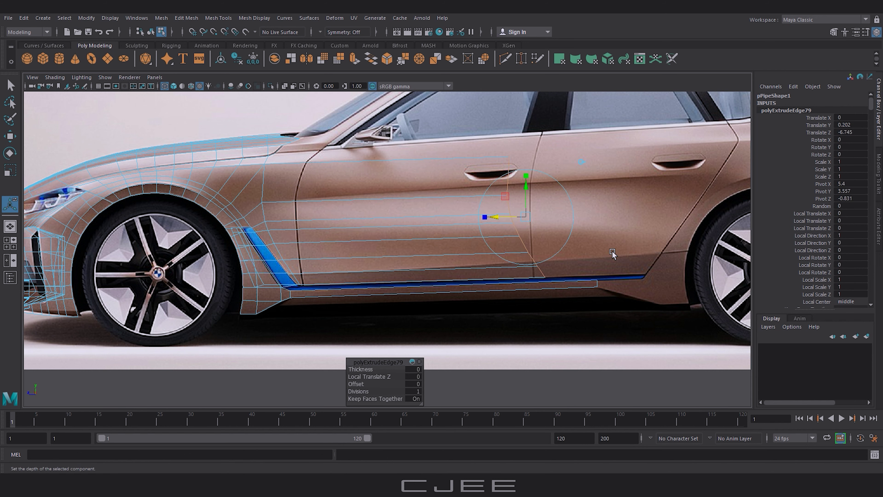
key(q)
Step: Line up the door-edge vertices along the rear door seam
key(w)
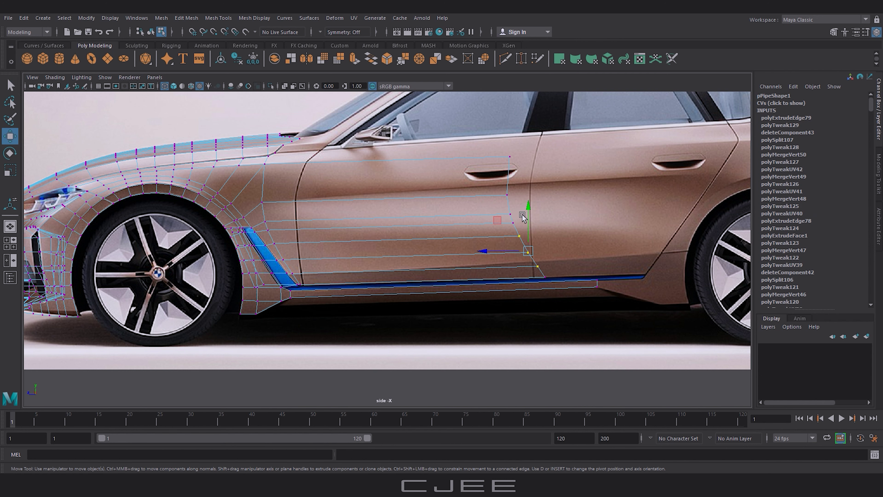
drag(528, 207, 530, 202)
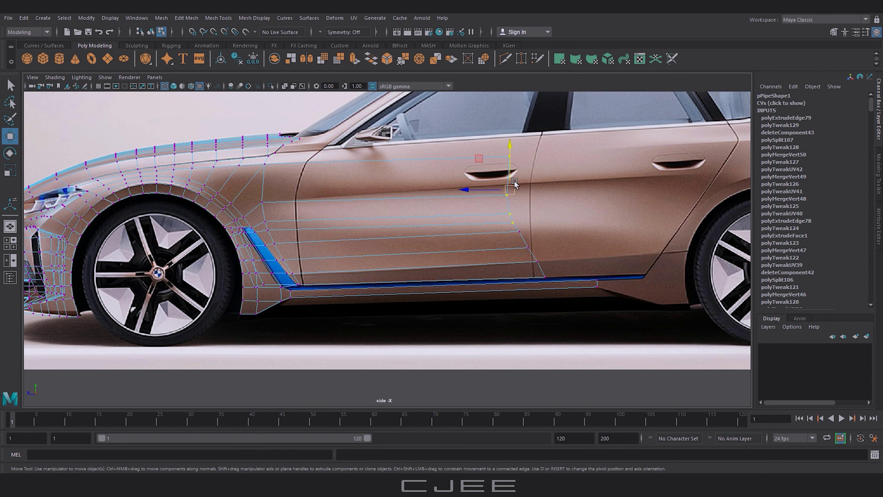
drag(494, 149, 520, 229)
drag(511, 186, 535, 182)
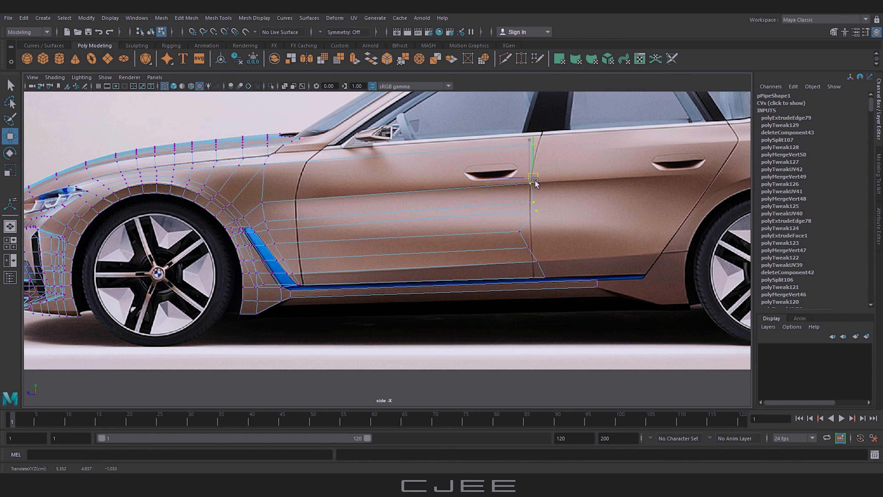
click(540, 147)
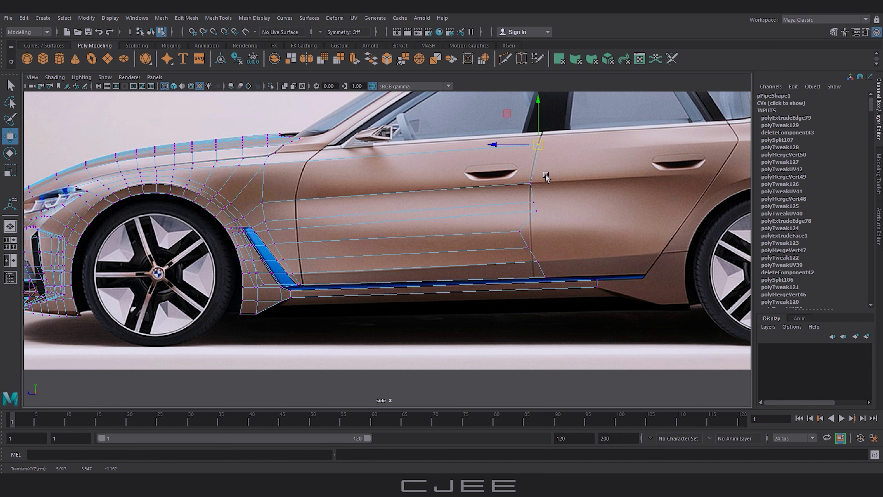
drag(546, 195, 514, 252)
drag(490, 225, 504, 224)
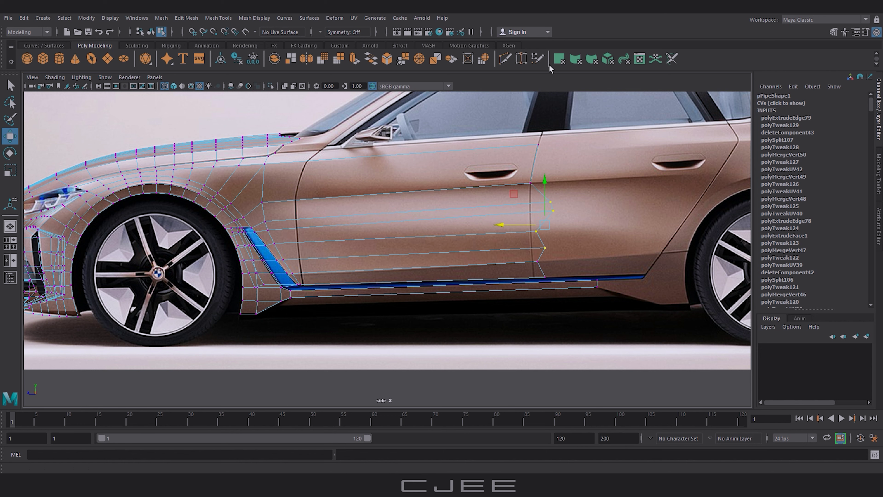
click(505, 58)
click(534, 277)
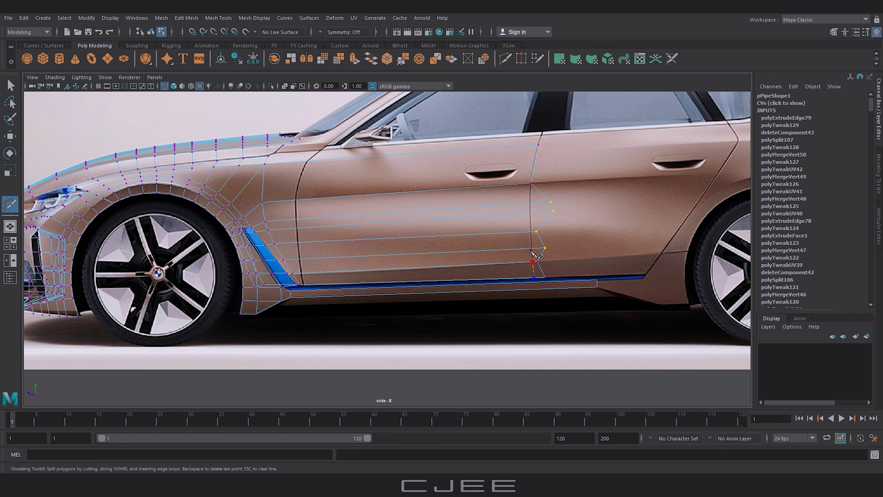
Step: Cut a vertical edge from the sill up the rear door seam to the upper door edge
click(532, 261)
click(531, 231)
click(530, 212)
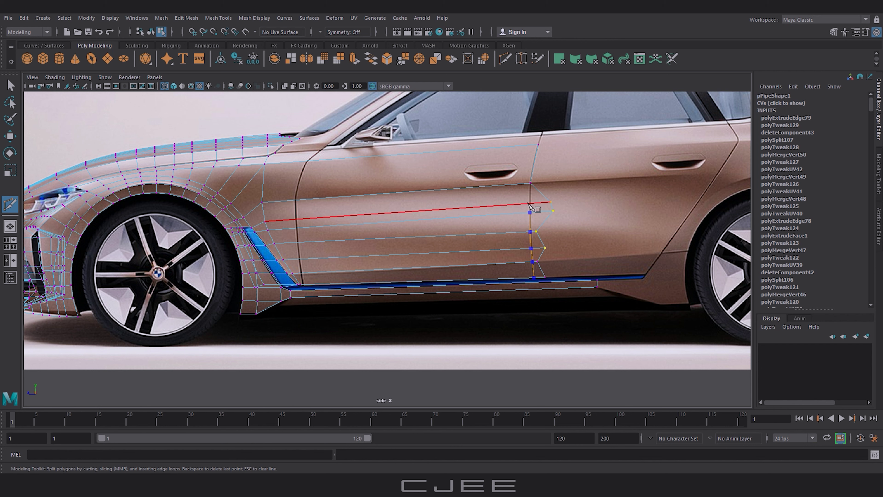
click(530, 203)
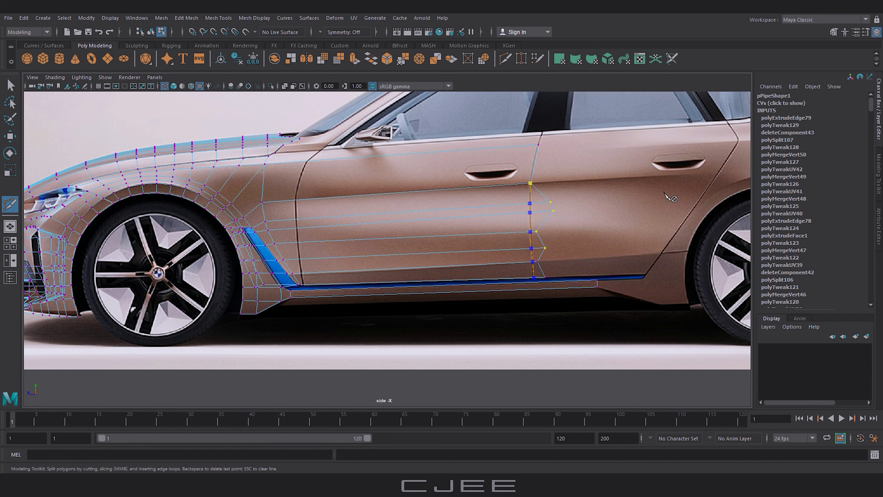
key(Return)
Step: Frame the fender and front door in perspective and select a door-edge vertex
key(w)
click(541, 220)
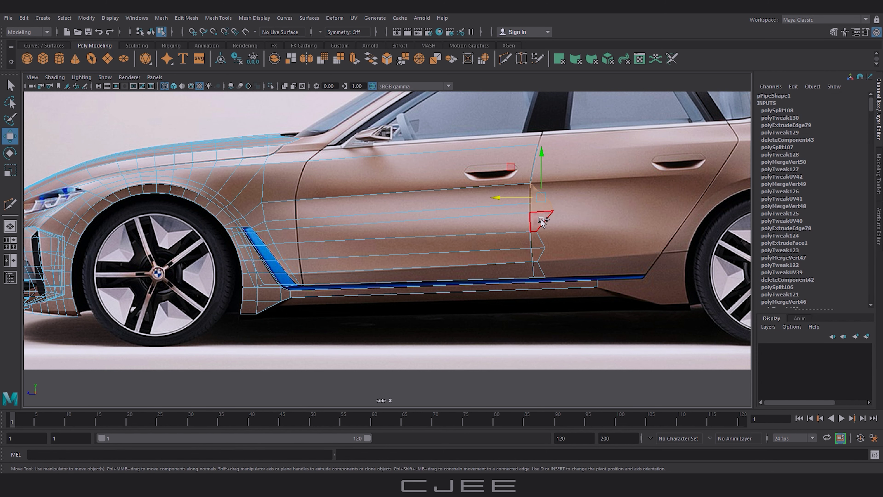
click(573, 256)
alt+middle_drag(384, 228, 455, 227)
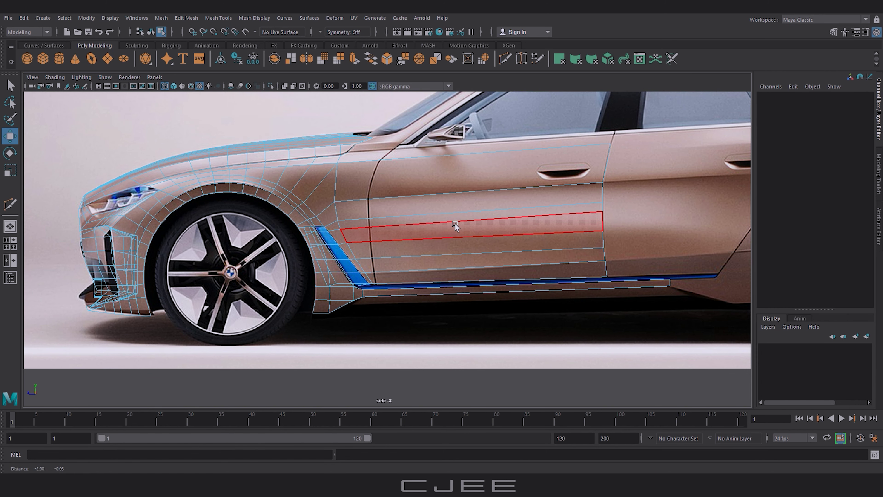
key(space)
click(402, 138)
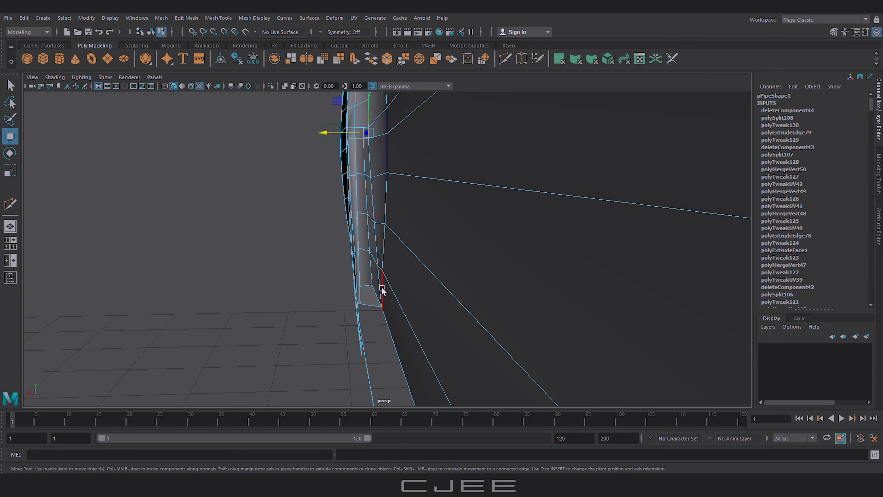
Step: Frame a lower border edge and push its vertex inward in depth from the top view
click(375, 278)
key(r)
key(f)
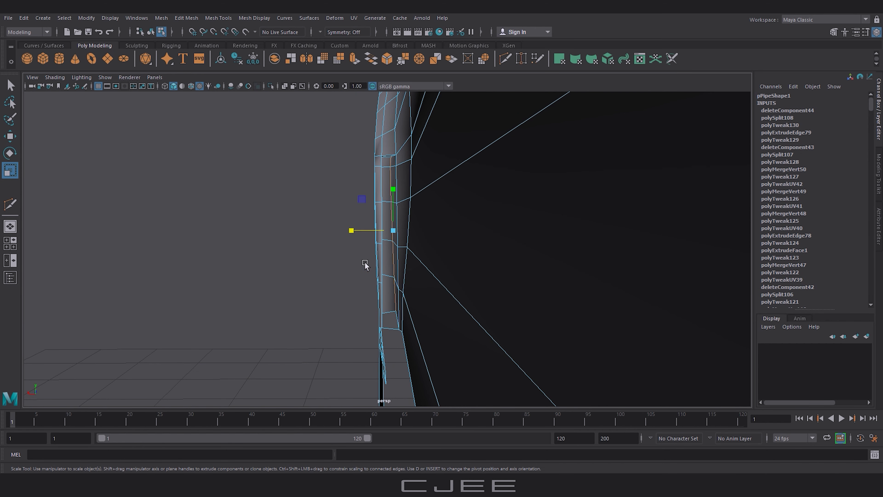
key(w)
key(space)
drag(445, 341, 431, 341)
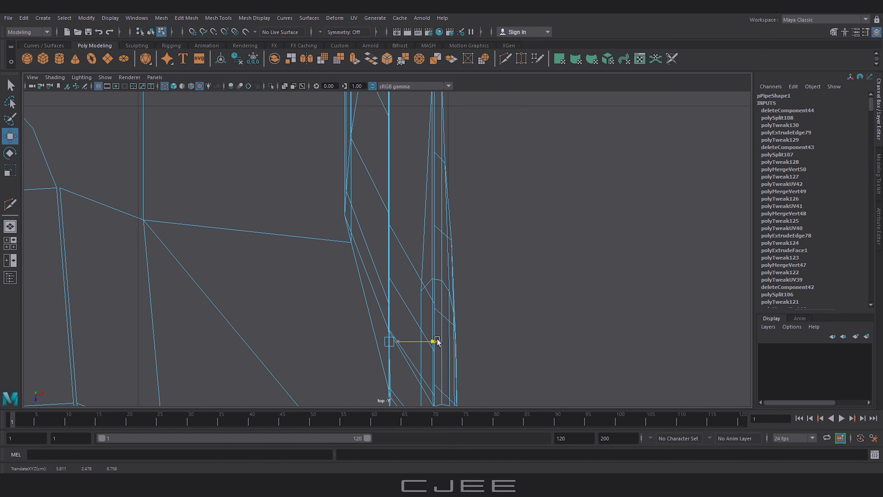
key(space)
Step: In perspective, move door-edge vertices up and along depth so they follow the body curve
right_drag(320, 220, 275, 213)
alt+drag(348, 215, 405, 266)
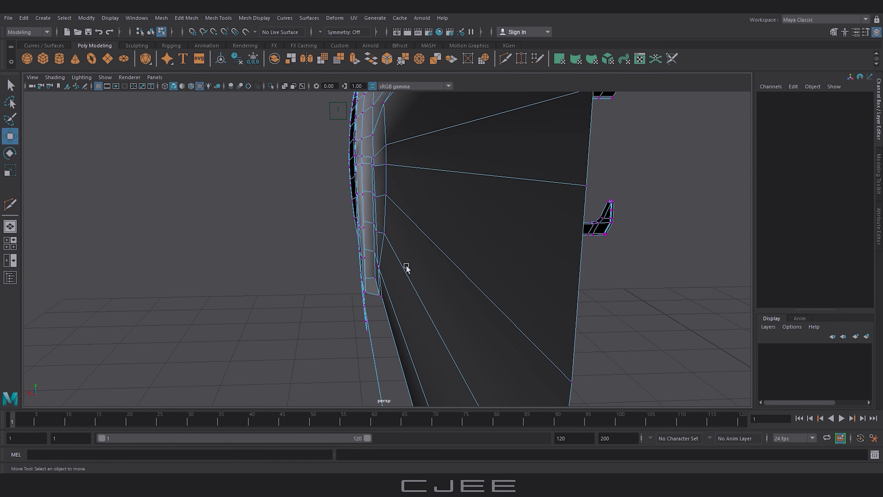
click(384, 230)
drag(342, 234, 339, 232)
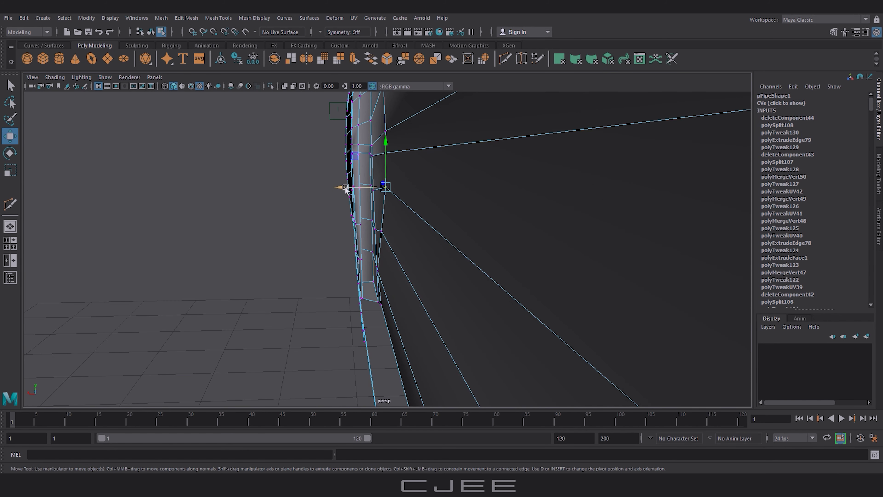
alt+drag(396, 150, 416, 192)
scroll(416, 192, up, 3)
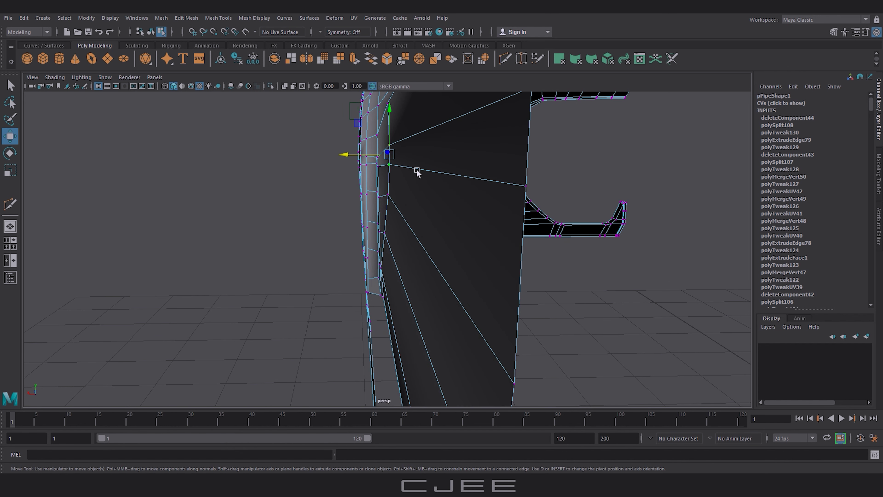
drag(343, 154, 344, 165)
click(387, 195)
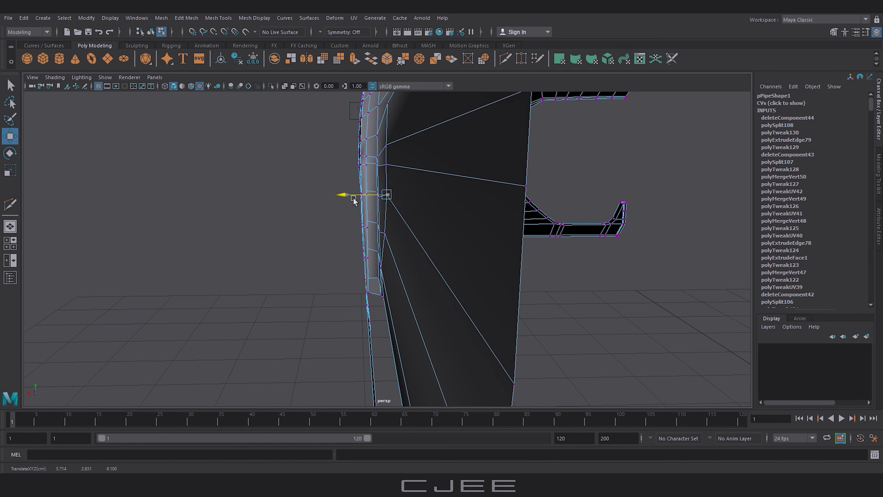
click(384, 233)
click(289, 257)
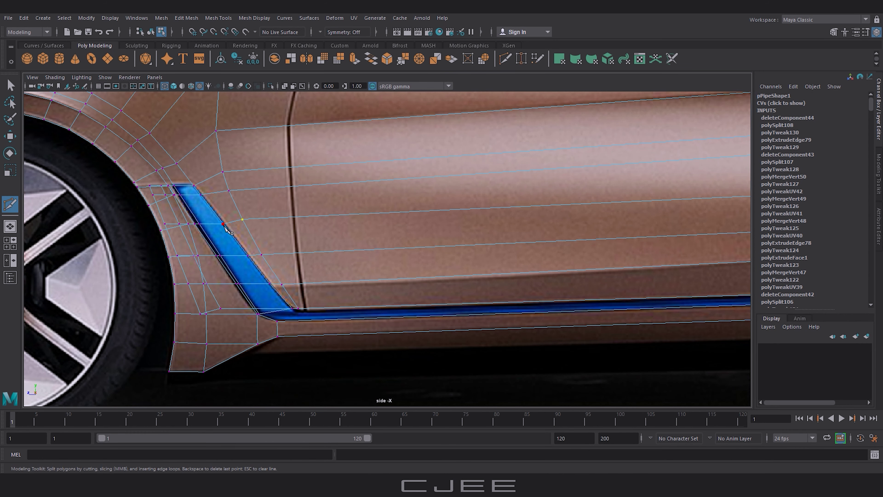
Step: Delete the unwanted horizontal edge on the door panel
scroll(554, 222, up, 2)
key(ctrl+z)
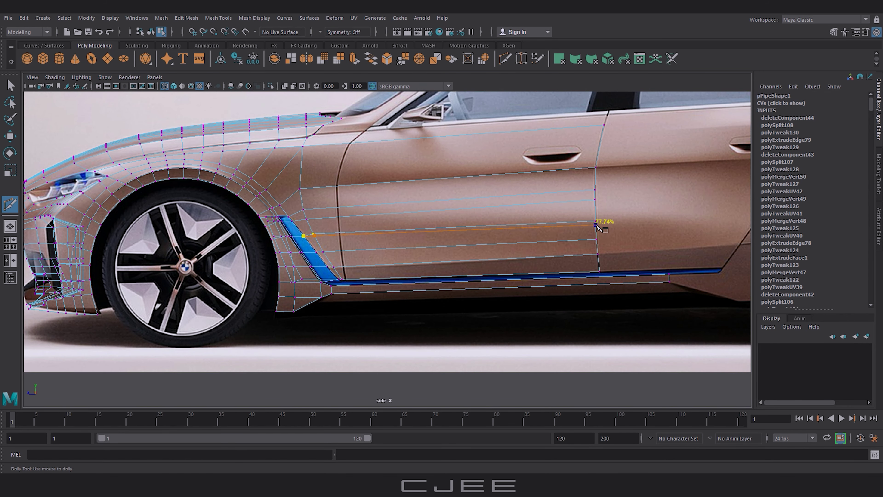
scroll(712, 225, up, 2)
key(w)
right_click(391, 199)
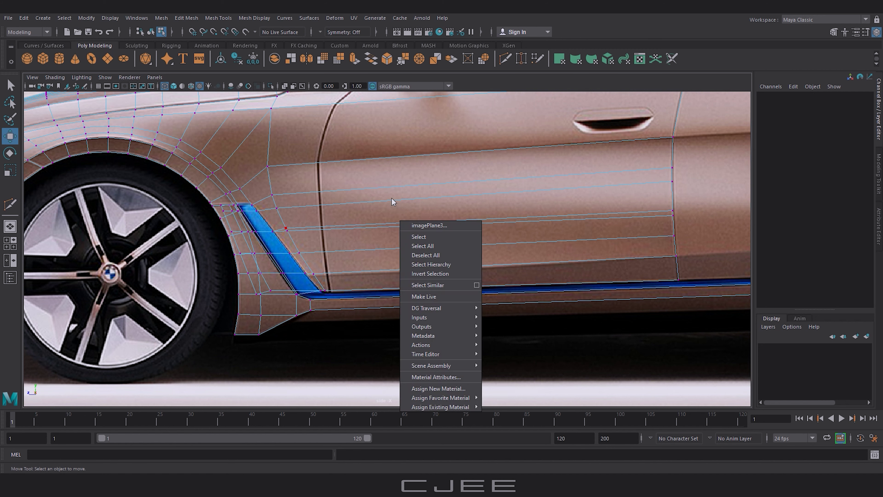
click(391, 199)
key(Delete)
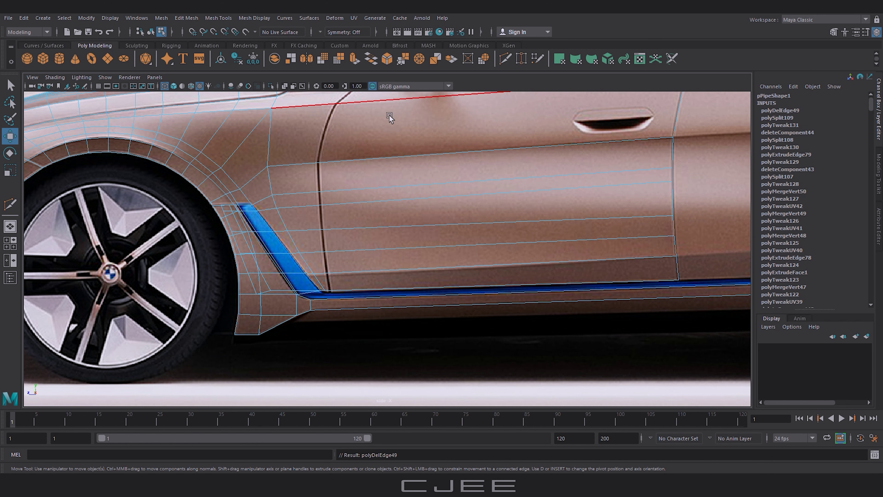
Step: Multi-Cut a new horizontal line from the trim to the rear door seam and select it
key(y)
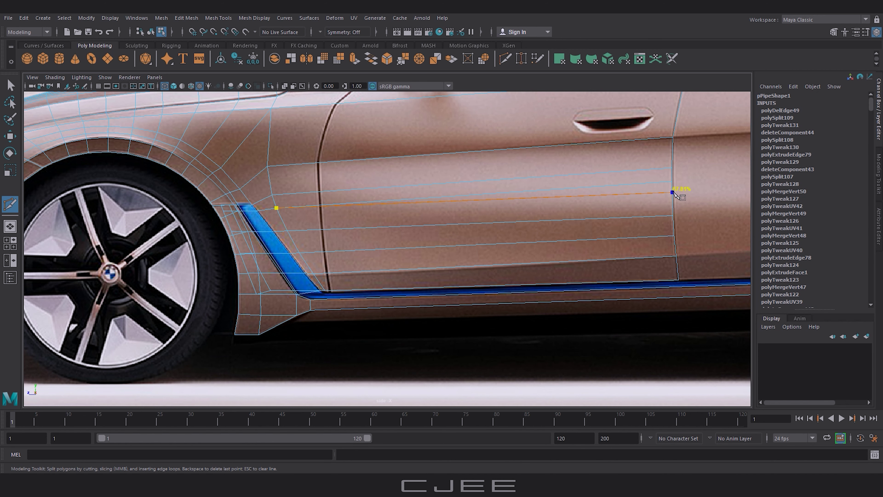
key(Return)
key(w)
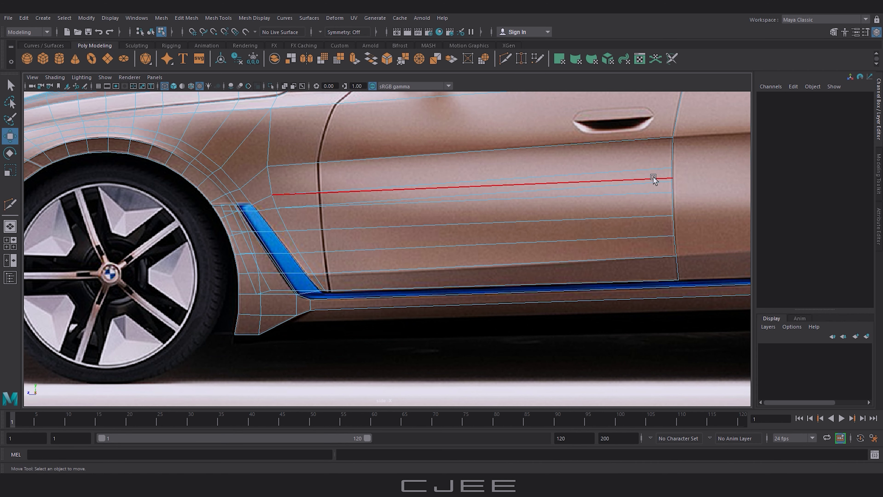
click(653, 180)
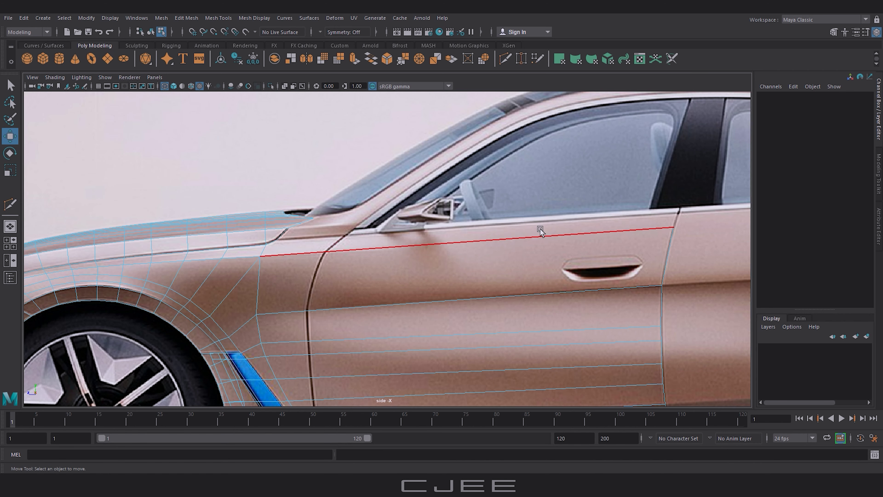
Step: Extrude the beltline edge upward toward the window line beneath the mirror
click(540, 235)
key(ctrl+e)
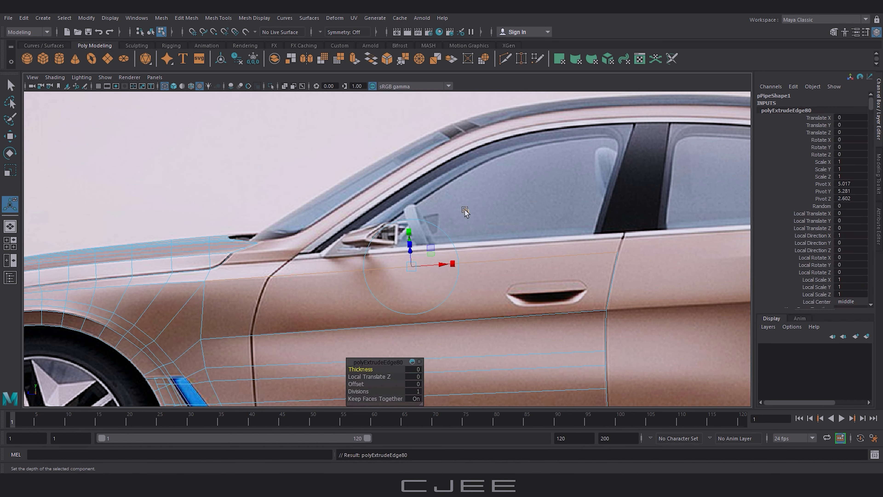
drag(411, 266, 410, 255)
scroll(331, 266, up, 3)
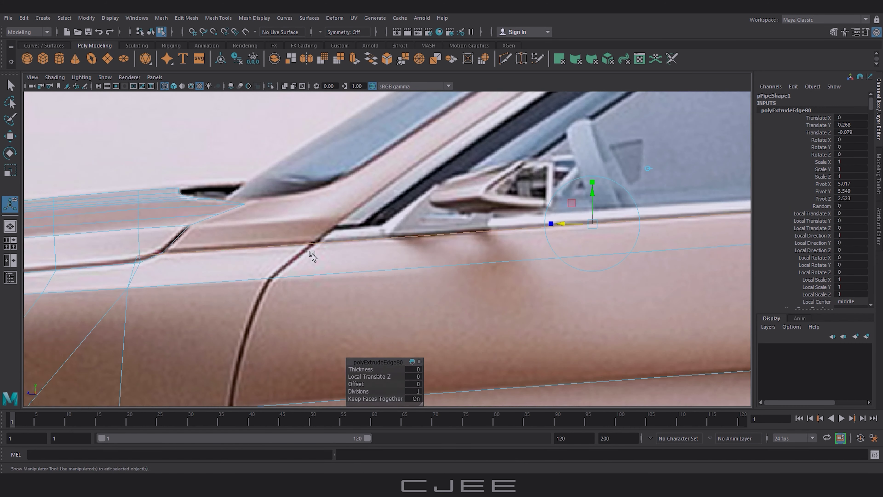
scroll(310, 253, up, 3)
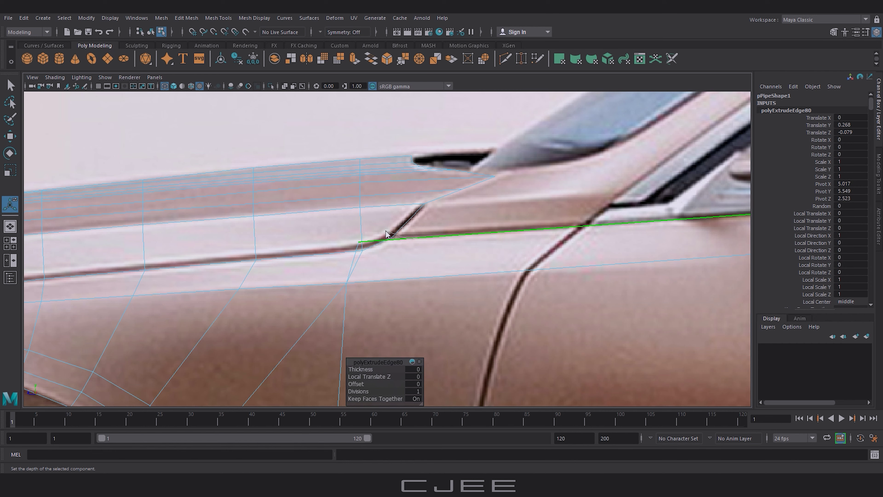
Step: Pull the crease-end vertex onto the reference car's hood crease line
key(F9)
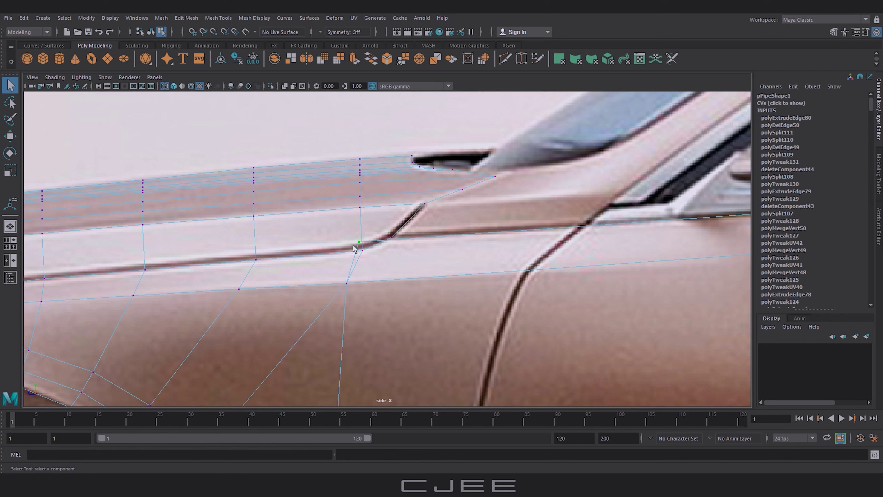
click(359, 241)
key(w)
mouse_move(359, 242)
mouse_down()
mouse_move(389, 241)
mouse_move(415, 225)
mouse_up()
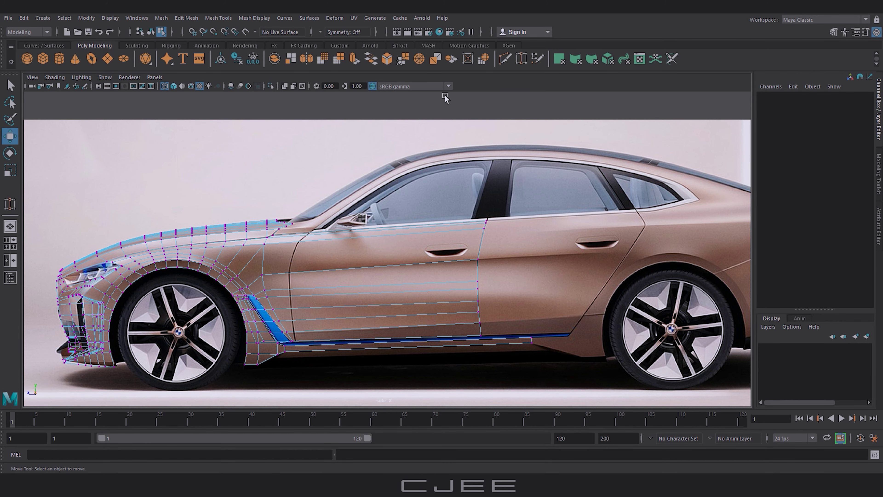
Step: Multi-Cut a vertical edge from the sill up through each horizontal row to the upper edge
click(504, 59)
scroll(247, 327, up, 5)
scroll(247, 327, up, 4)
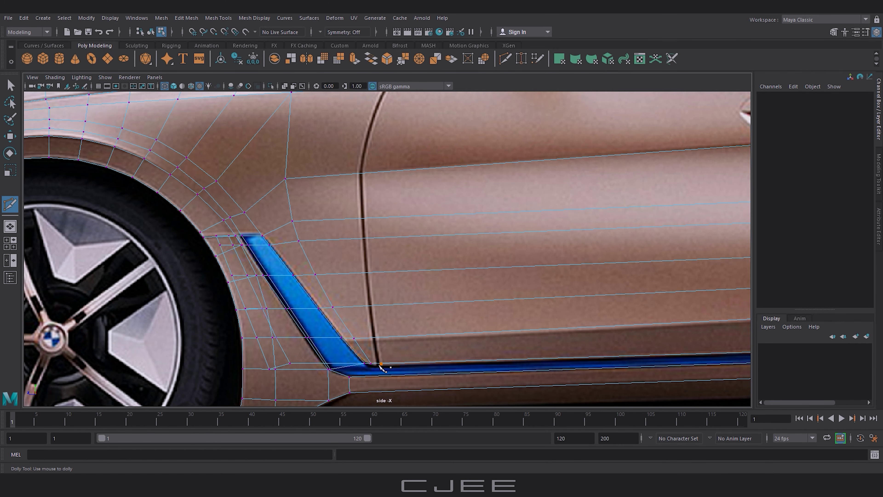
click(378, 364)
click(375, 337)
click(371, 306)
click(368, 272)
click(366, 239)
alt+middle_drag(368, 174, 371, 218)
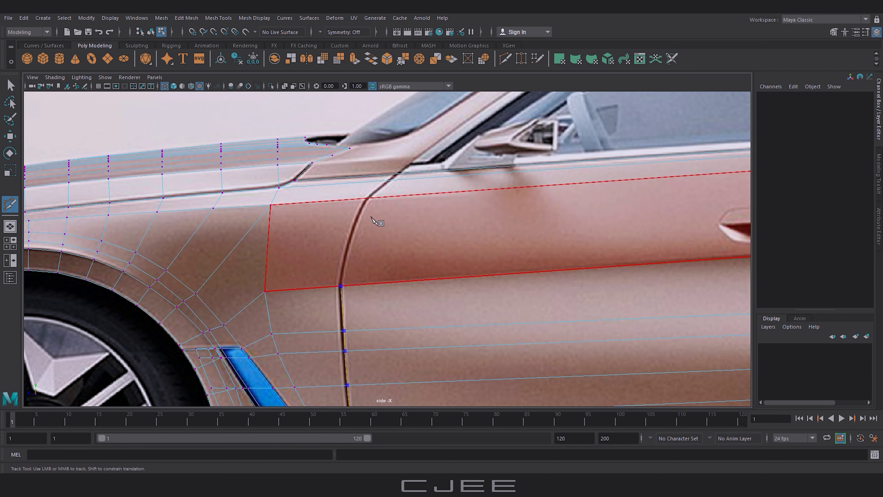
click(369, 199)
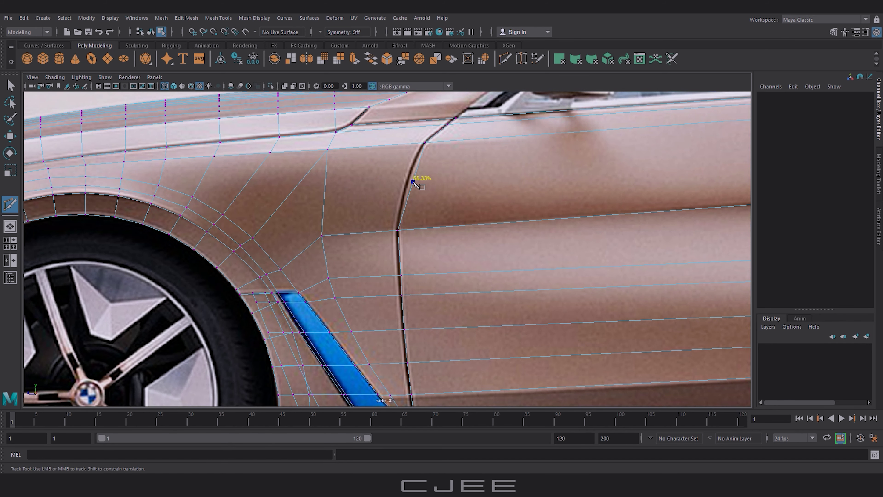
Step: Cut a new edge from the door vertex across the fender toward the wheel arch
key(w)
click(415, 181)
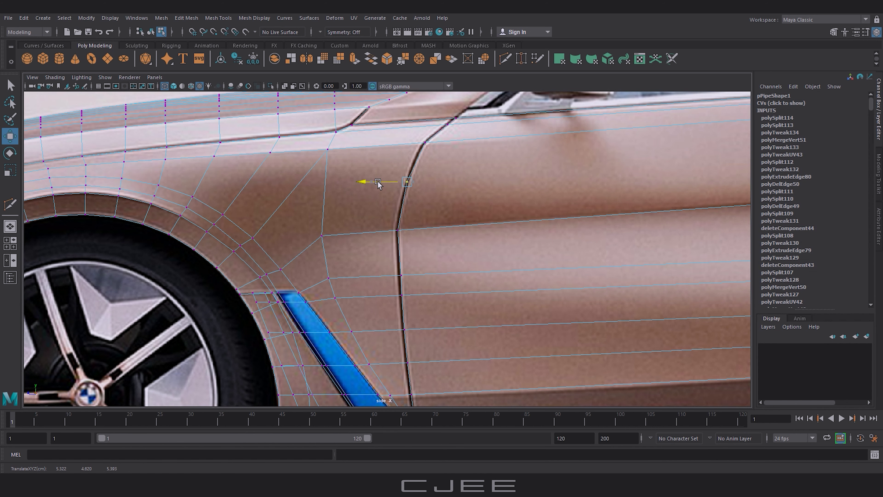
click(505, 58)
click(407, 182)
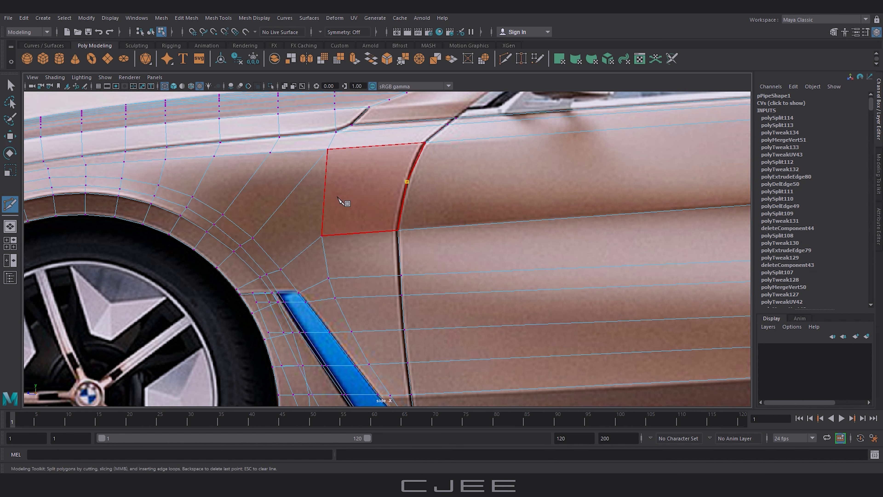
click(324, 190)
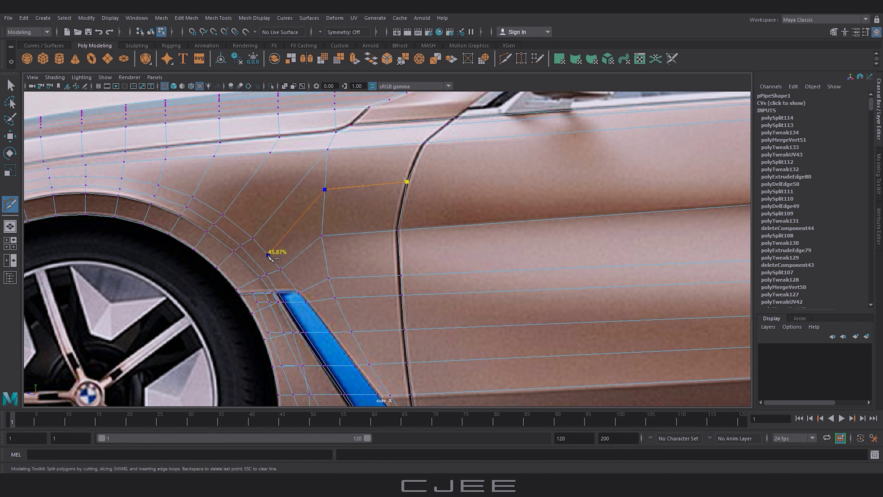
click(267, 254)
click(226, 278)
key(Return)
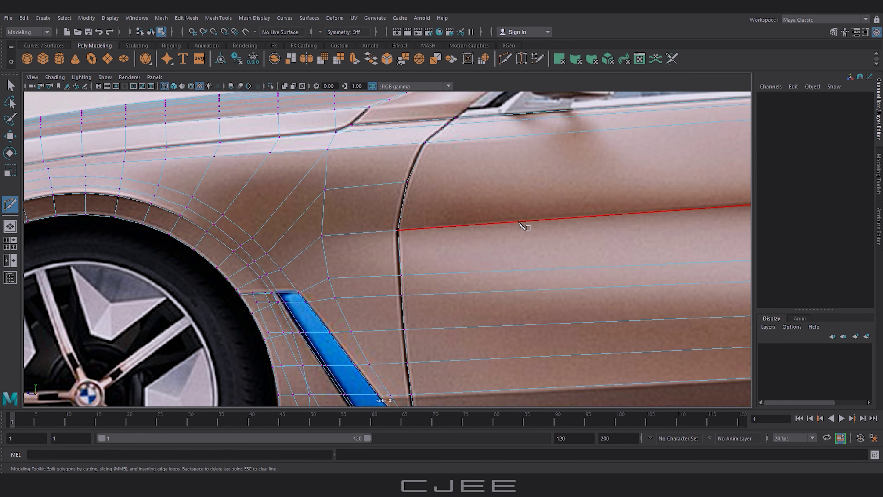
Step: Try a cut from the wheel-arch edge toward the door, then delete the unwanted edge
scroll(467, 262, up, 3)
alt+middle_drag(516, 280, 508, 291)
click(495, 289)
key(BackSpace)
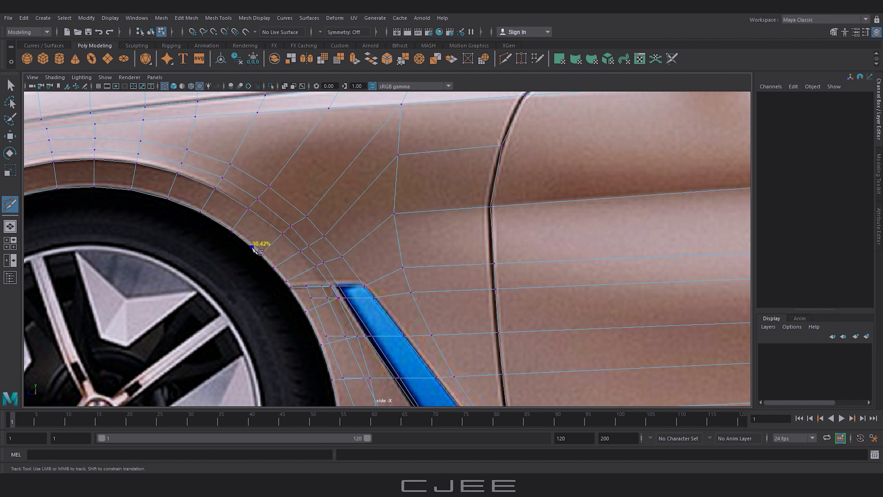
click(272, 225)
click(299, 210)
key(w)
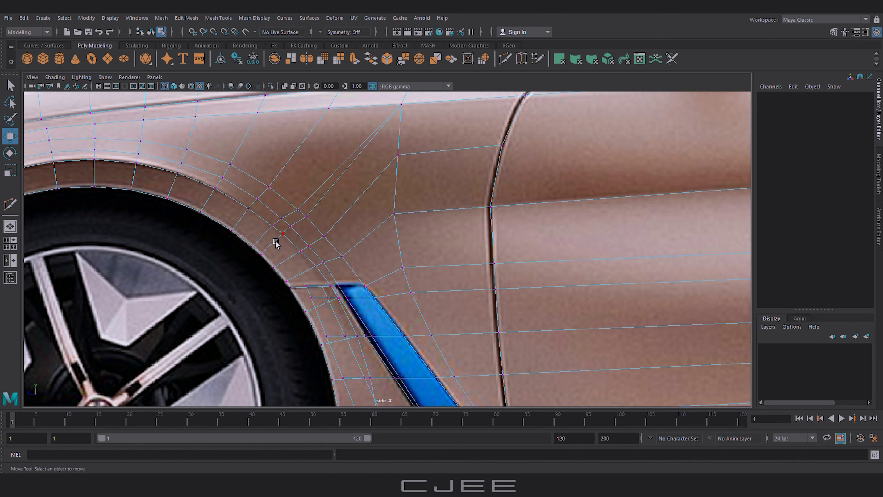
key(Delete)
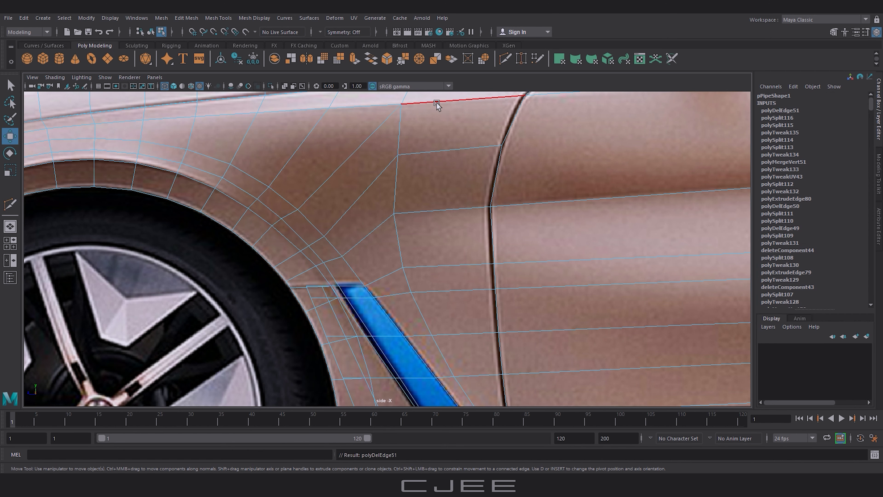
Step: Cut from the wheel arch across the fender to the door-gap edge and nudge the new edge
key(ctrl+shift+x)
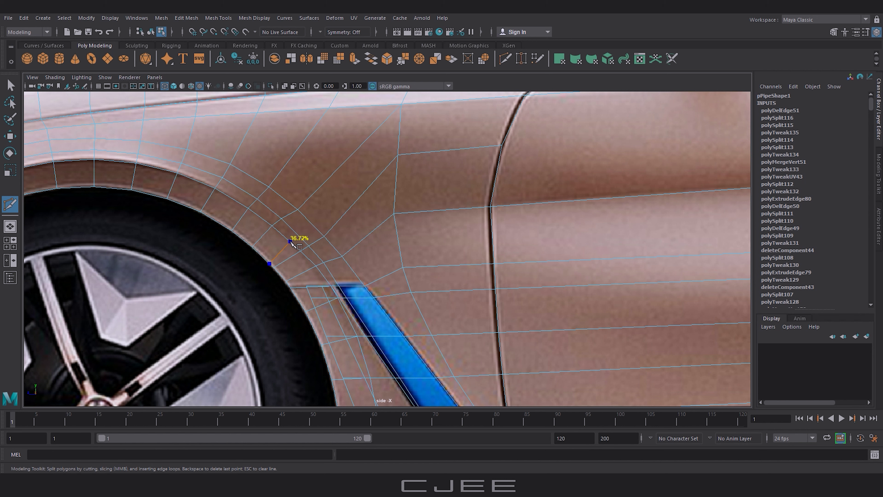
click(293, 245)
click(398, 165)
click(500, 152)
key(Return)
key(w)
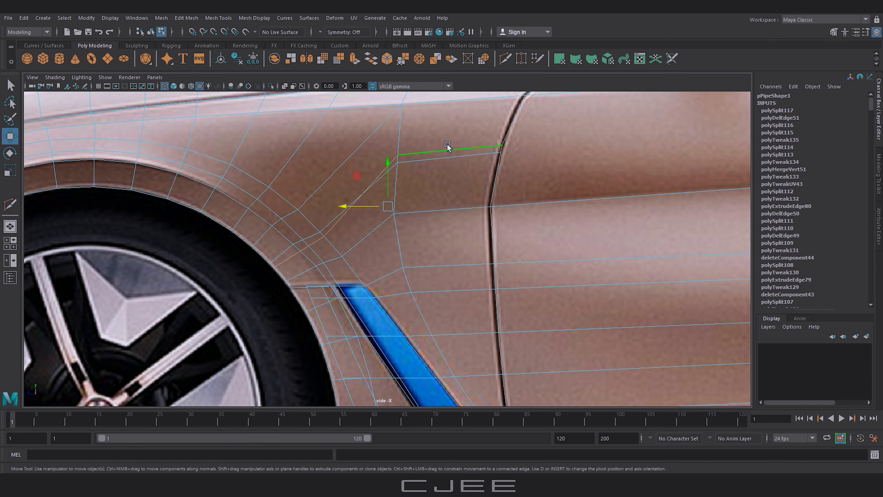
alt+middle_drag(528, 180, 527, 188)
Step: Show the mesh vertices, select the door-gap vertex, and cancel the pending cut
scroll(527, 188, down, 3)
key(F9)
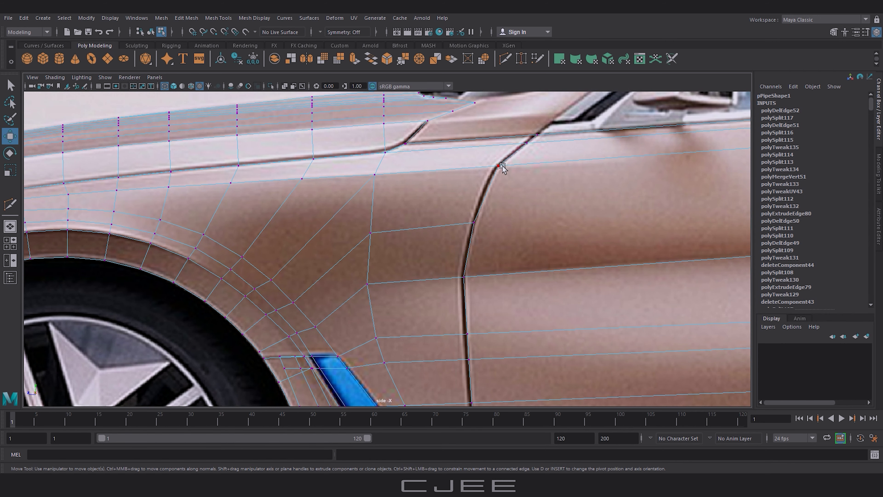
click(497, 165)
key(ctrl+shift+x)
scroll(539, 229, down, 5)
scroll(510, 231, down, 4)
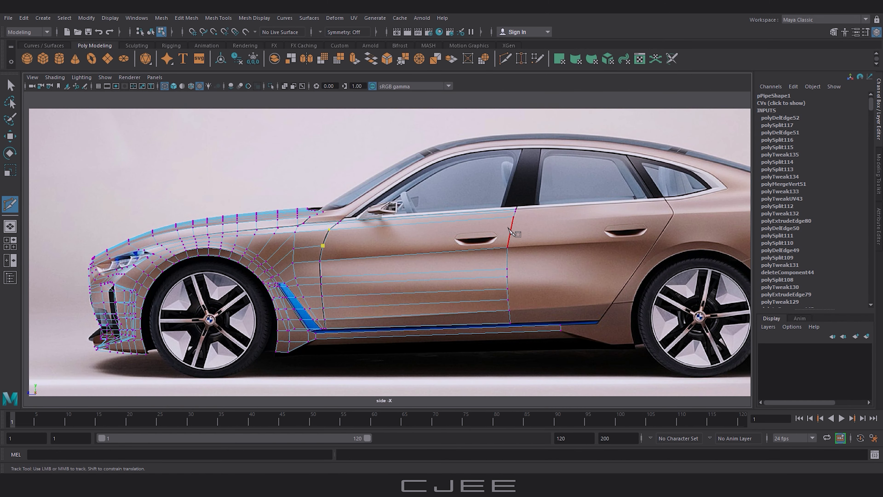
key(Escape)
key(w)
key(ctrl+shift+x)
scroll(430, 270, up, 6)
scroll(484, 280, up, 3)
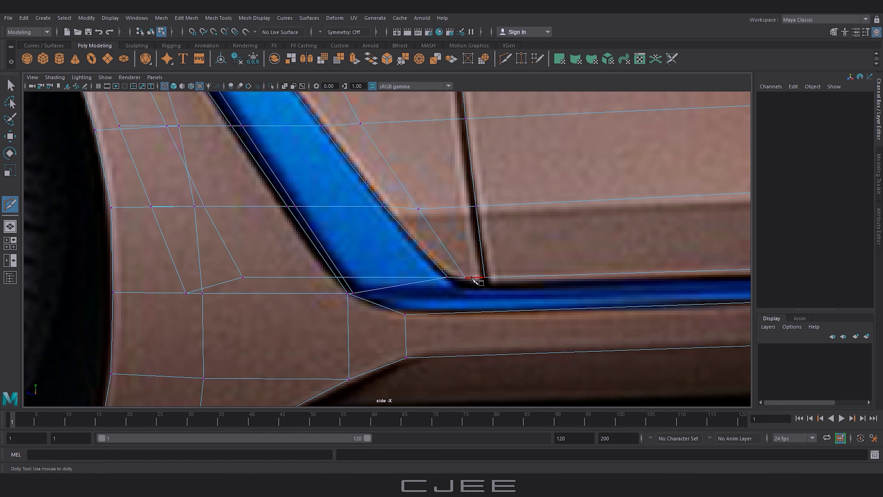
Step: Slice an edge along the fender-door seam, fixing a cut point at 95.64%
click(480, 277)
click(476, 206)
alt+middle_drag(477, 205, 479, 306)
click(447, 233)
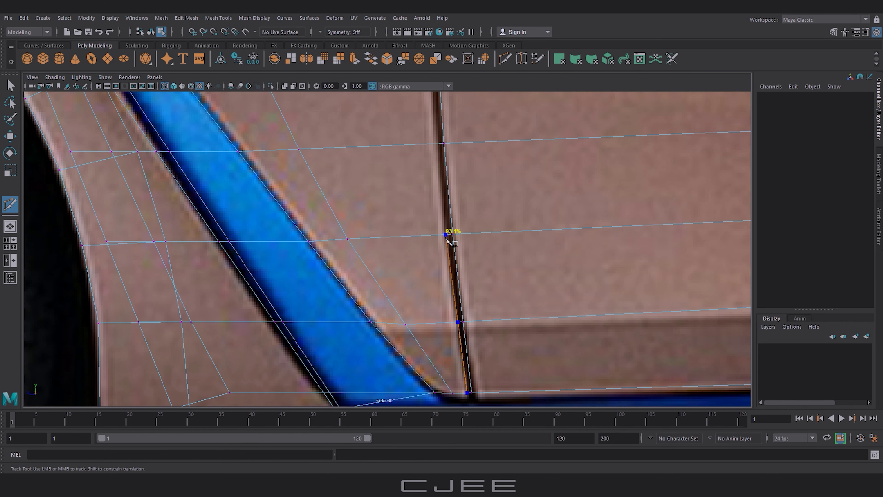
scroll(466, 244, down, 3)
scroll(473, 355, down, 3)
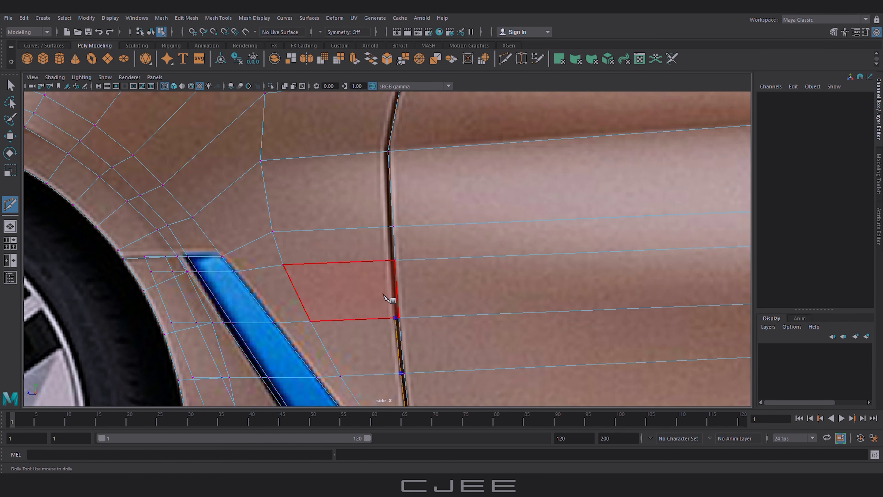
click(390, 261)
scroll(389, 237, down, 5)
Step: Extrude the fender-top crease edge twice and pull it along the crease
key(w)
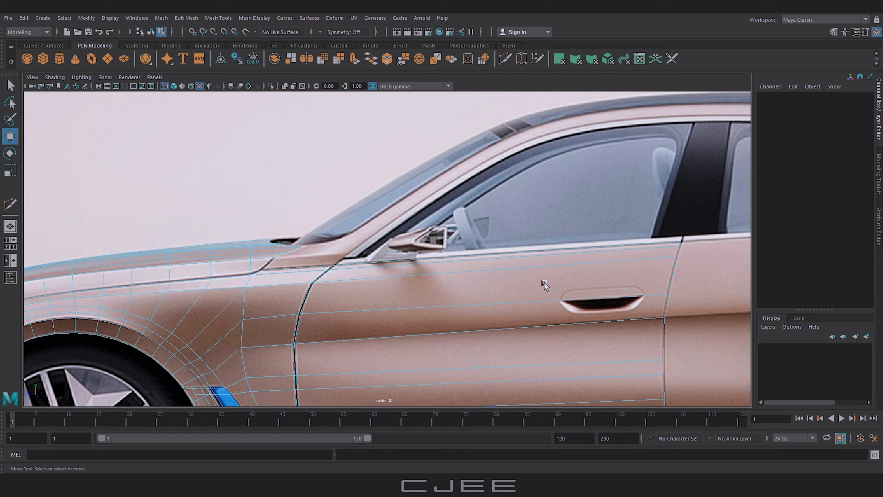
scroll(542, 278, up, 5)
click(419, 237)
scroll(499, 244, up, 5)
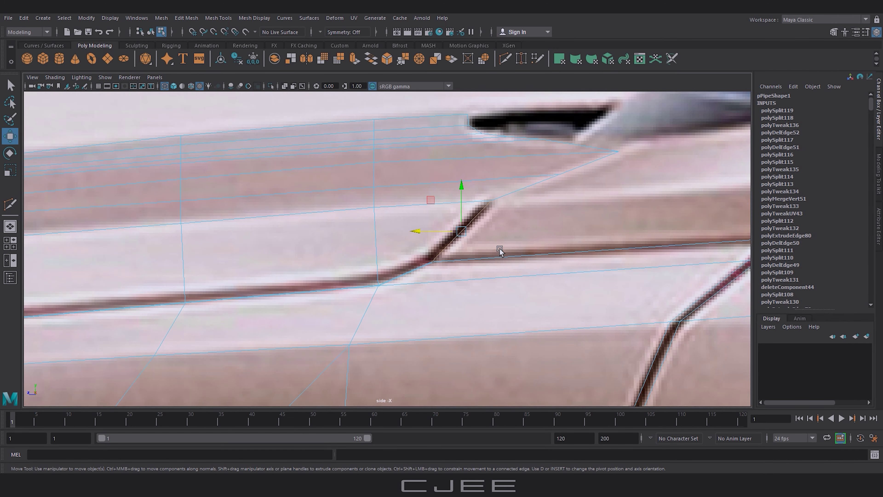
key(ctrl+e)
scroll(500, 251, up, 3)
drag(490, 223, 481, 222)
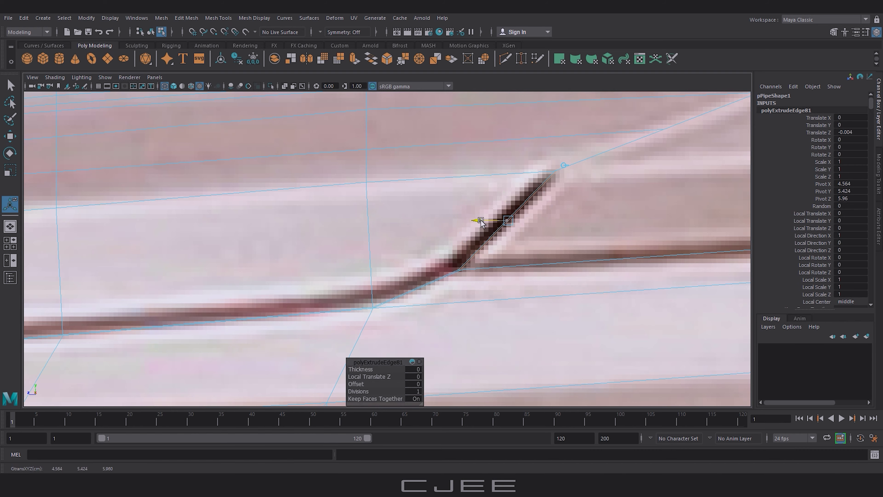
key(f)
key(ctrl+e)
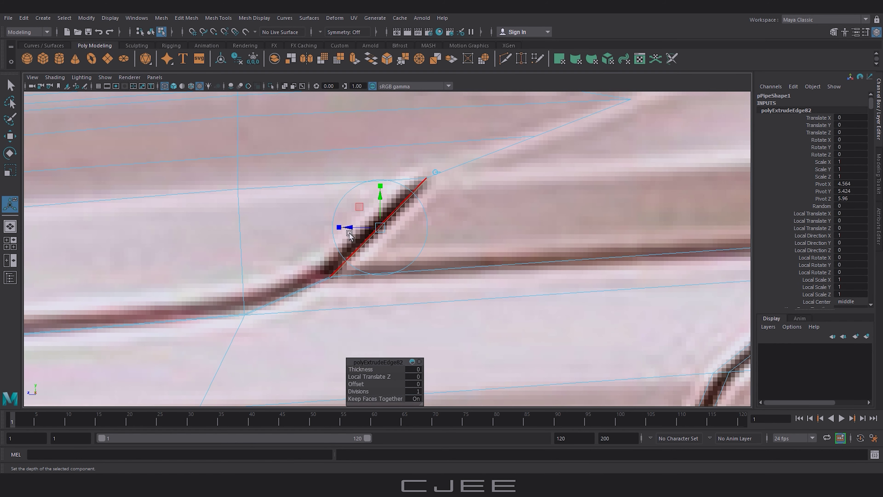
drag(349, 235, 568, 240)
Step: Align the new edge with the windshield-base crease and weld the stray vertex onto its neighbour
scroll(595, 200, down, 3)
scroll(391, 231, down, 3)
mouse_move(391, 231)
mouse_down()
mouse_move(454, 219)
mouse_move(494, 226)
mouse_up()
shift+right_drag(463, 245, 483, 313)
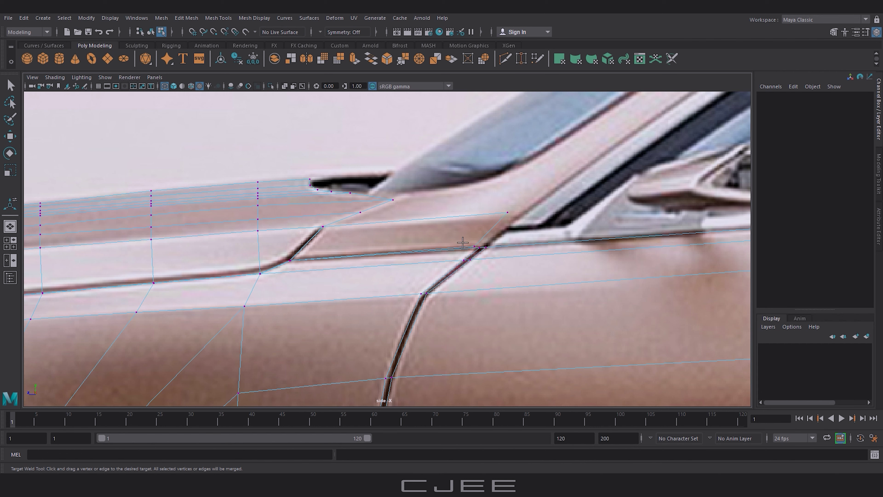
drag(475, 246, 486, 246)
key(w)
click(508, 212)
drag(466, 213, 482, 217)
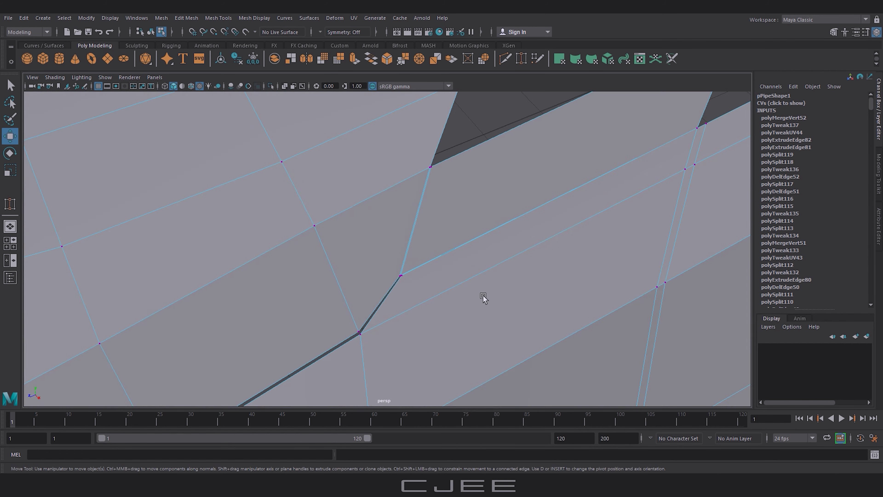
Step: Select the crease face strip in perspective and merge the overlapping crease vertices
right_drag(450, 234, 449, 256)
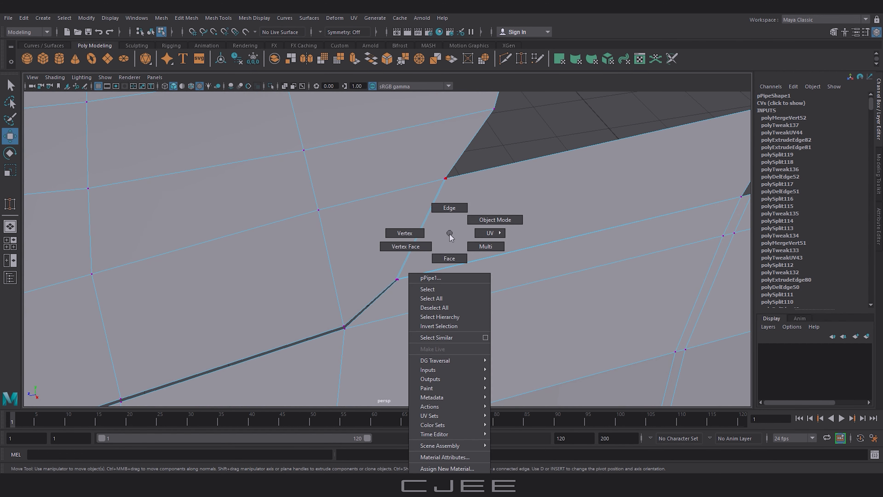
double_click(418, 231)
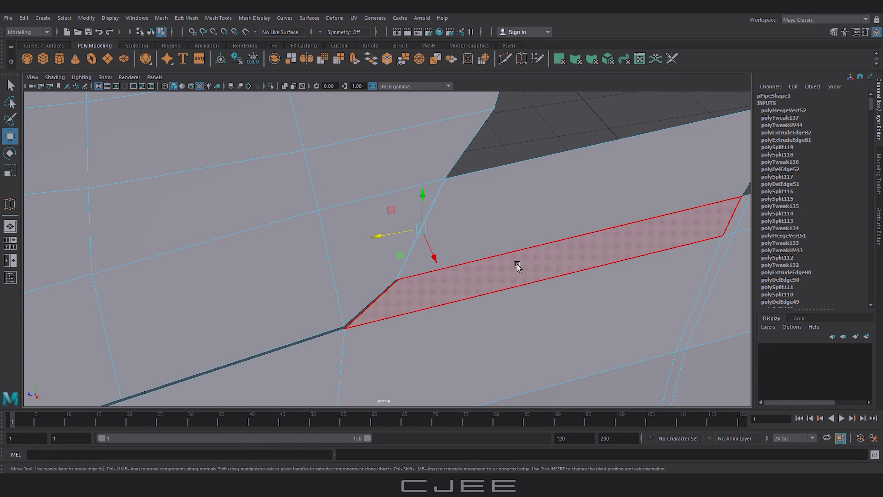
right_drag(455, 230, 431, 228)
click(432, 213)
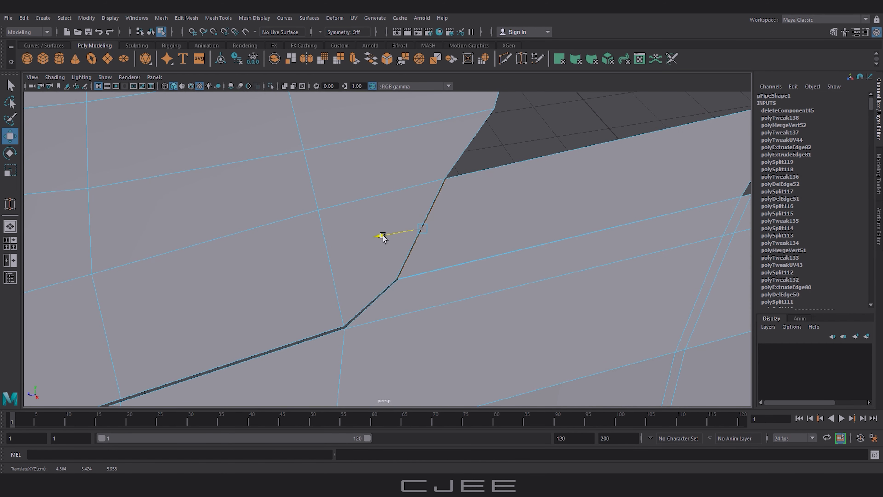
mouse_move(431, 213)
alt+mouse_down()
mouse_move(598, 274)
mouse_move(455, 279)
mouse_move(197, 243)
alt+mouse_up()
mouse_move(146, 262)
alt+mouse_down()
mouse_move(385, 212)
mouse_move(264, 264)
alt+mouse_up()
Step: Back in the side view, select the vertices along the crease line
drag(113, 309, 233, 218)
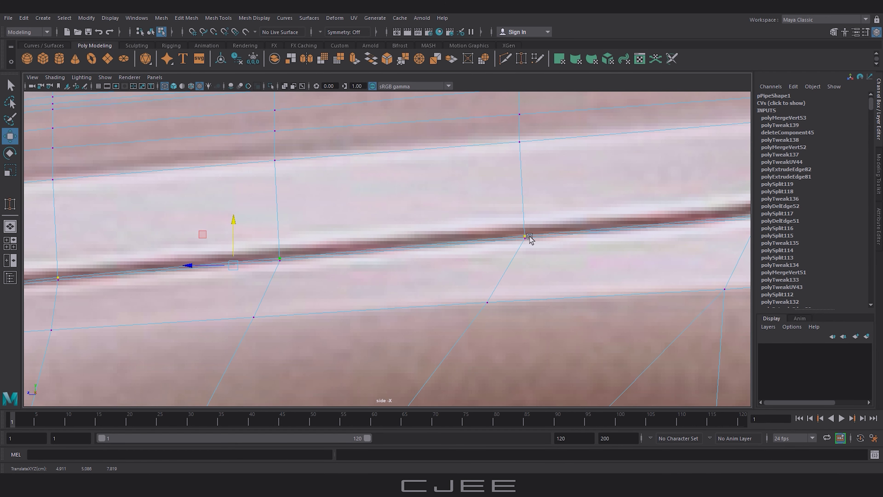
alt+middle_drag(529, 238, 417, 295)
click(413, 205)
shift+click(491, 139)
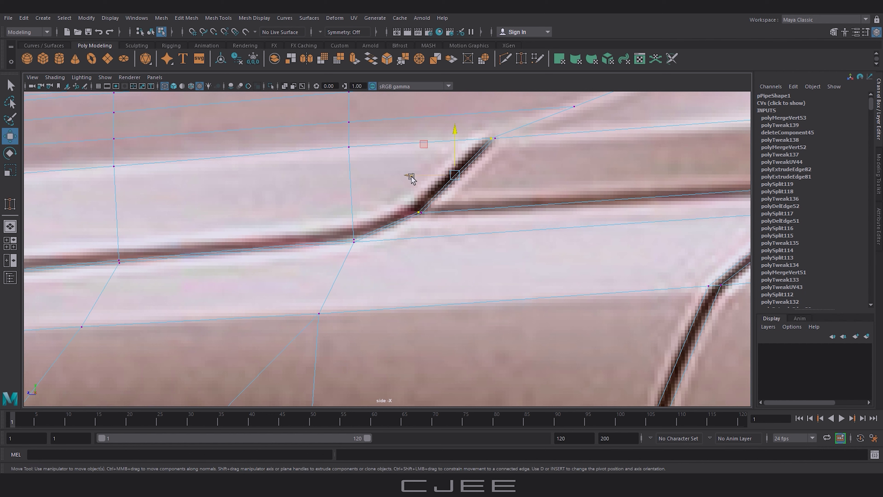